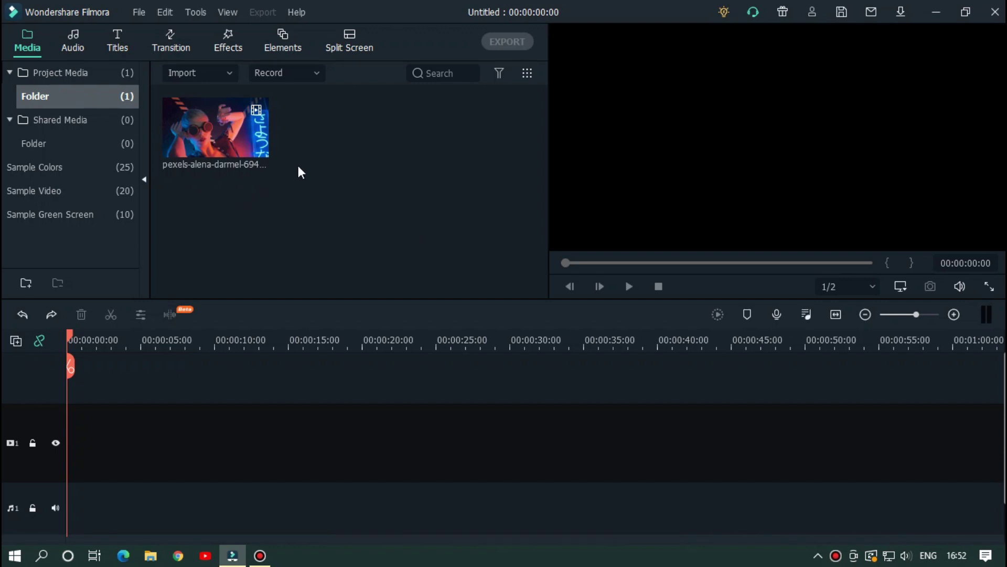
- Place the portrait clip on video track 1 and play a preview of it
{"action": "left_click_drag", "start_coordinate": [233, 115], "coordinate": [110, 445]}
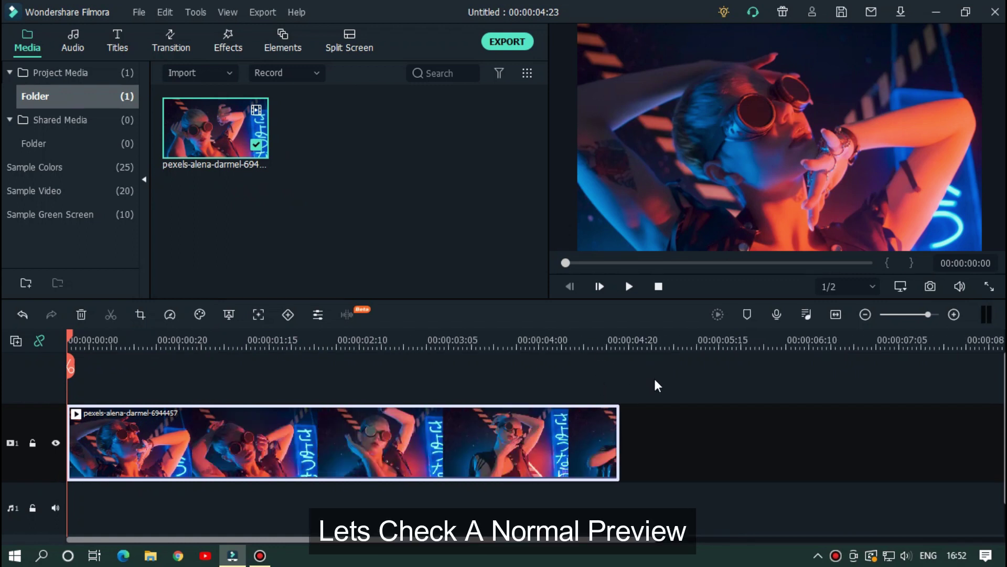
{"action": "left_click", "coordinate": [645, 392]}
{"action": "key", "text": "space"}
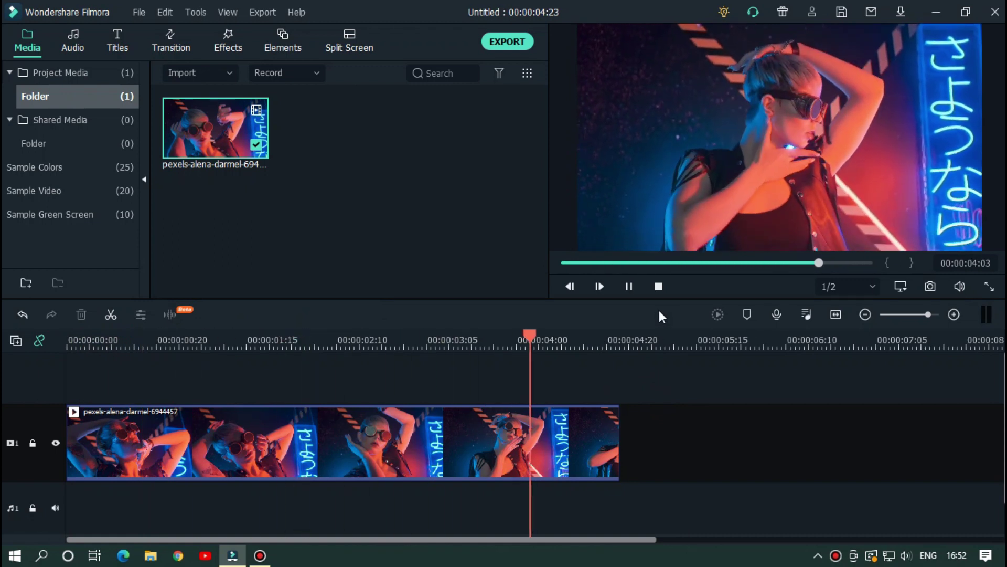
- Add the Red sample colour to video track 2, trimmed to the clip's length
{"action": "left_click", "coordinate": [658, 286]}
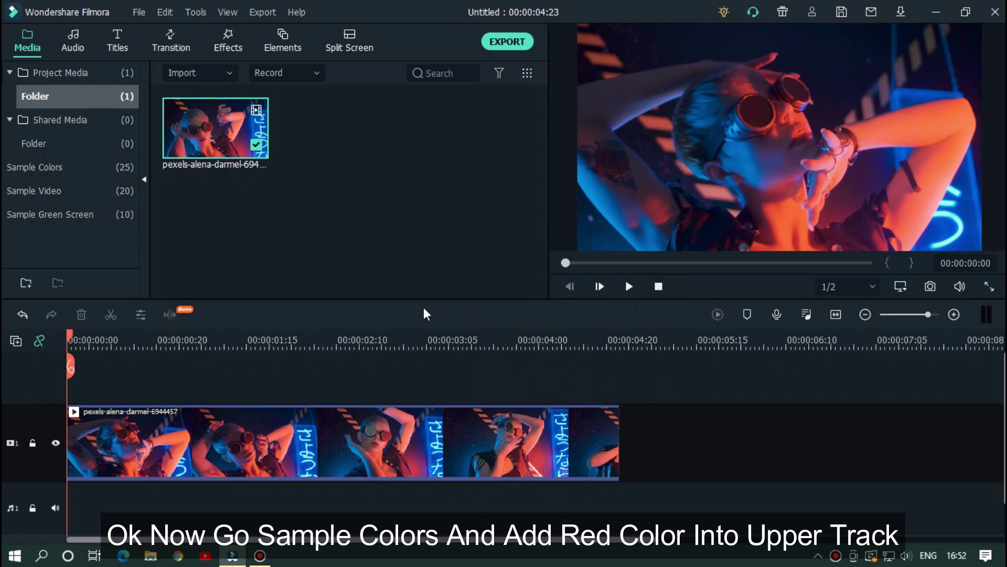
{"action": "left_click", "coordinate": [84, 170]}
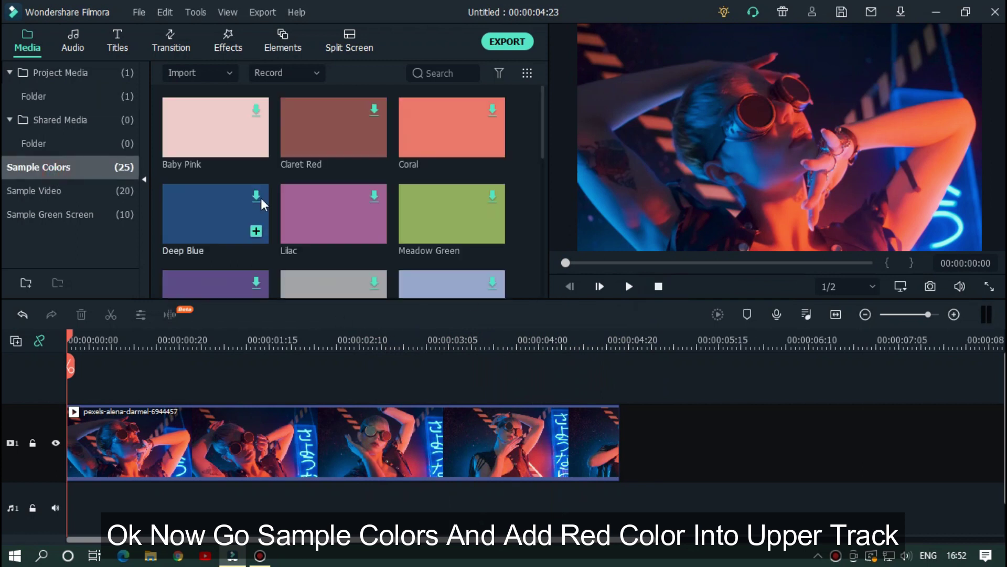
{"action": "scroll", "coordinate": [428, 181], "scroll_direction": "down", "scroll_amount": 7}
{"action": "left_click_drag", "start_coordinate": [315, 184], "coordinate": [74, 379]}
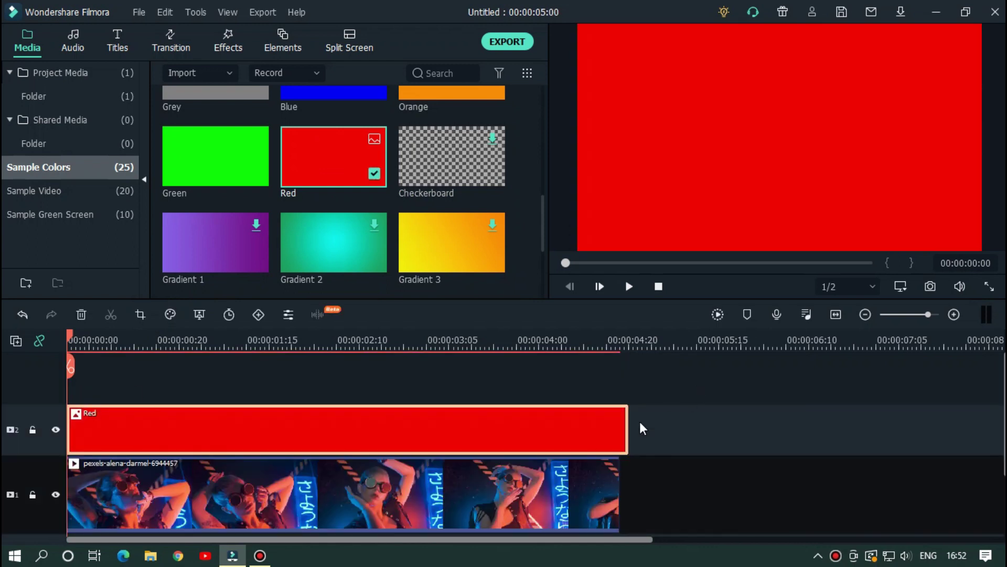
{"action": "left_click_drag", "start_coordinate": [629, 418], "coordinate": [620, 417]}
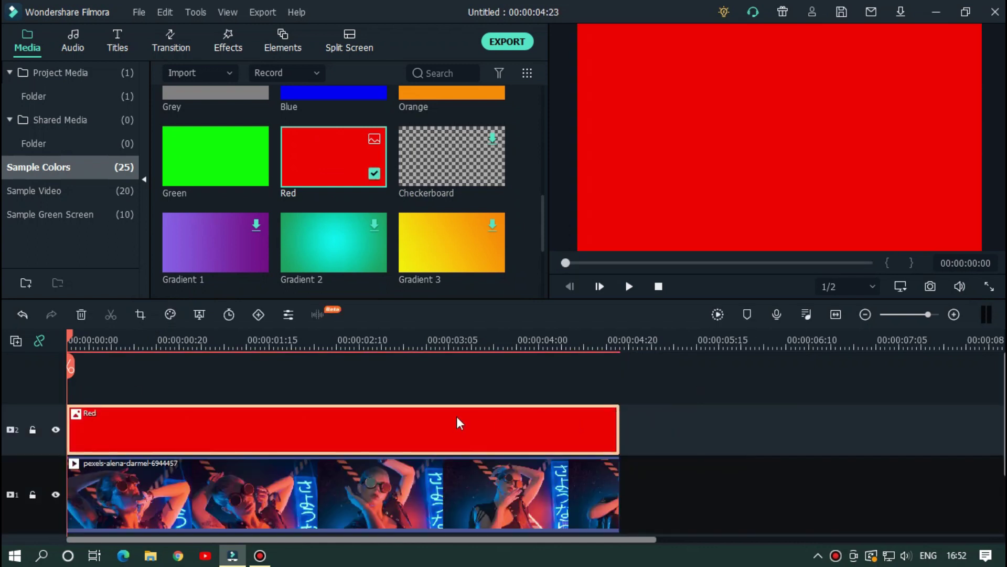
- Set the red layer's compositing blending mode to Darken
{"action": "double_click", "coordinate": [457, 417]}
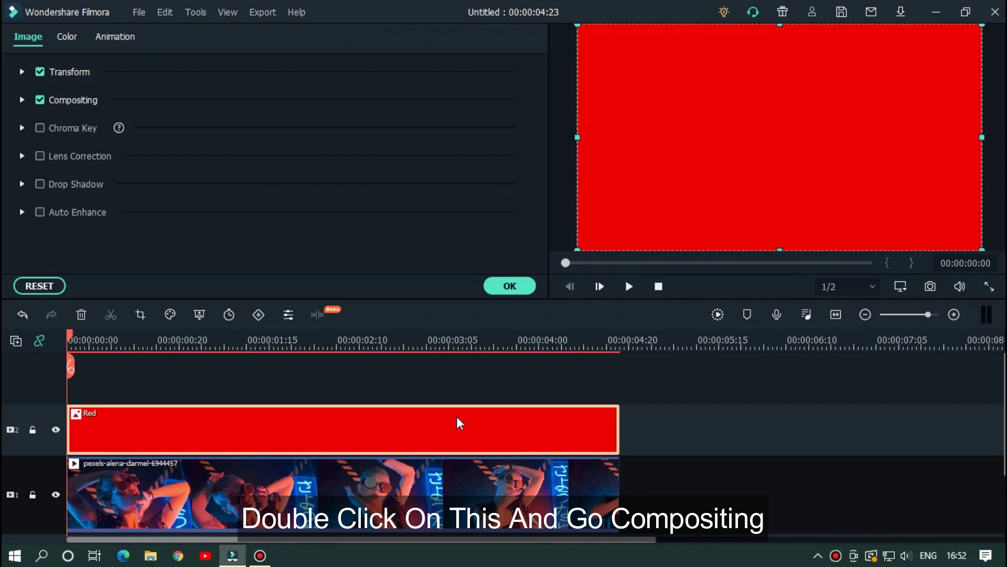
{"action": "left_click", "coordinate": [22, 100]}
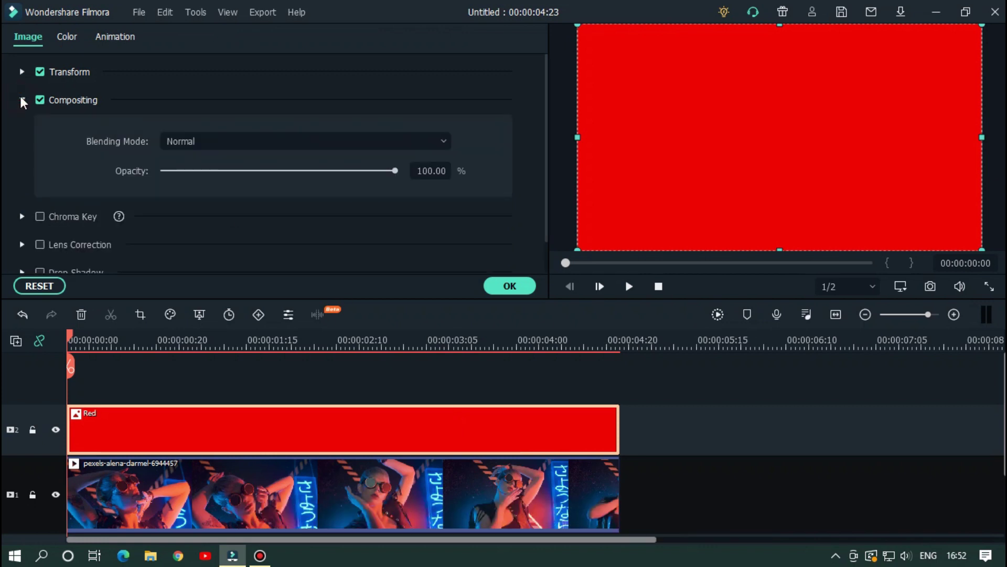
{"action": "left_click", "coordinate": [200, 139]}
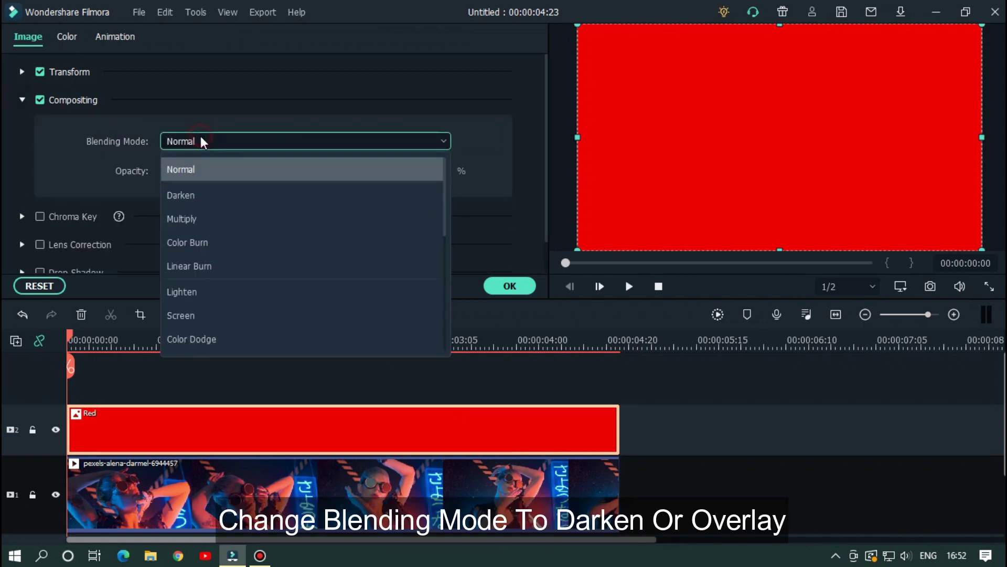
{"action": "left_click", "coordinate": [220, 201]}
{"action": "left_click", "coordinate": [502, 292]}
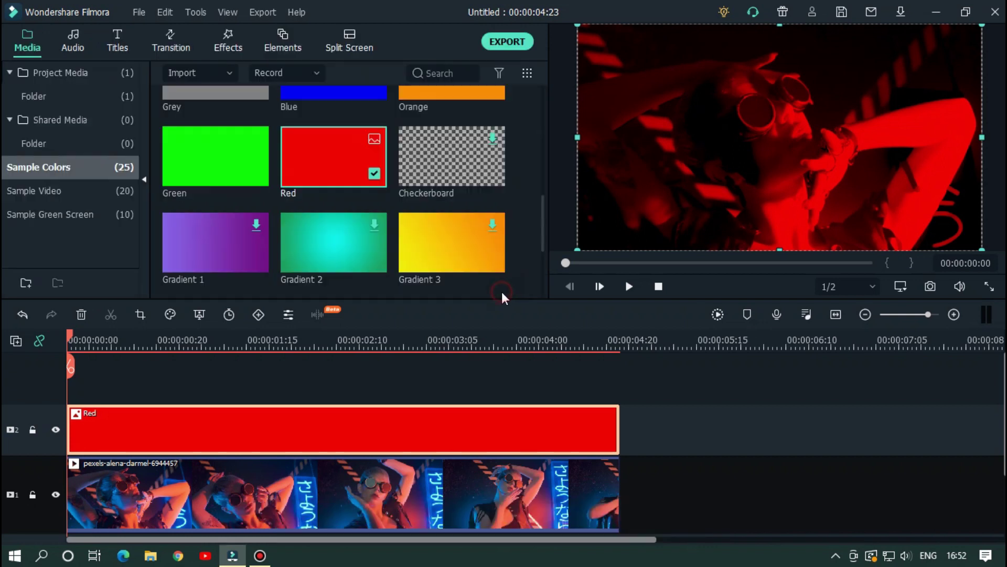
- Export the red-tinted video as Red.mp4
{"action": "left_click", "coordinate": [512, 45]}
{"action": "left_click_drag", "start_coordinate": [565, 117], "coordinate": [423, 112]}
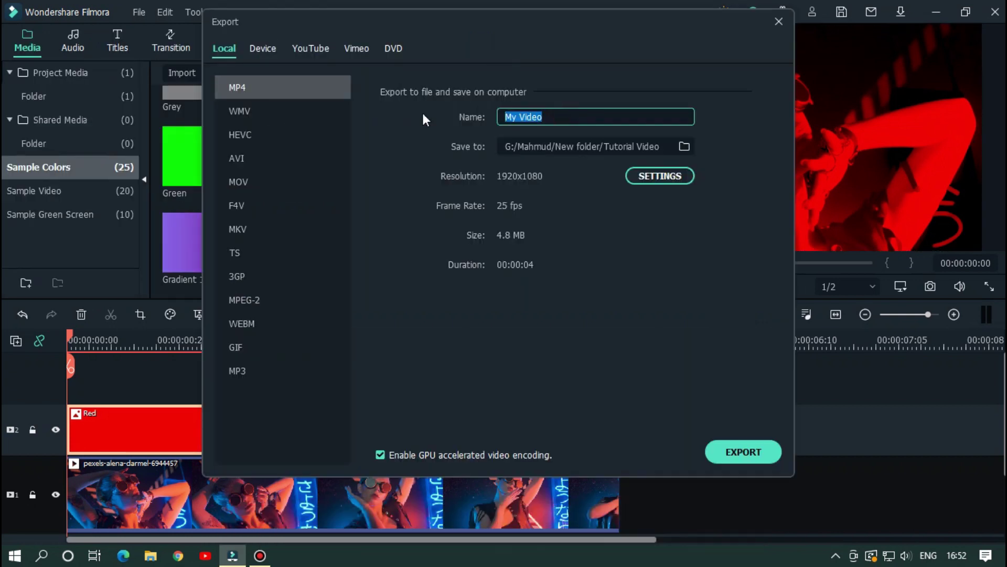
{"action": "type", "text": "Red"}
{"action": "left_click", "coordinate": [739, 452]}
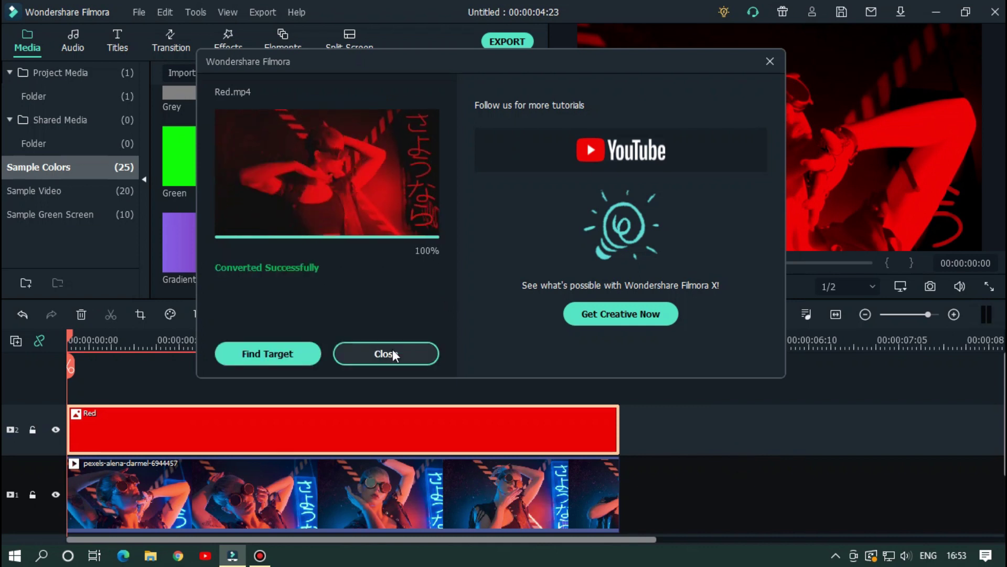
{"action": "left_click", "coordinate": [392, 353]}
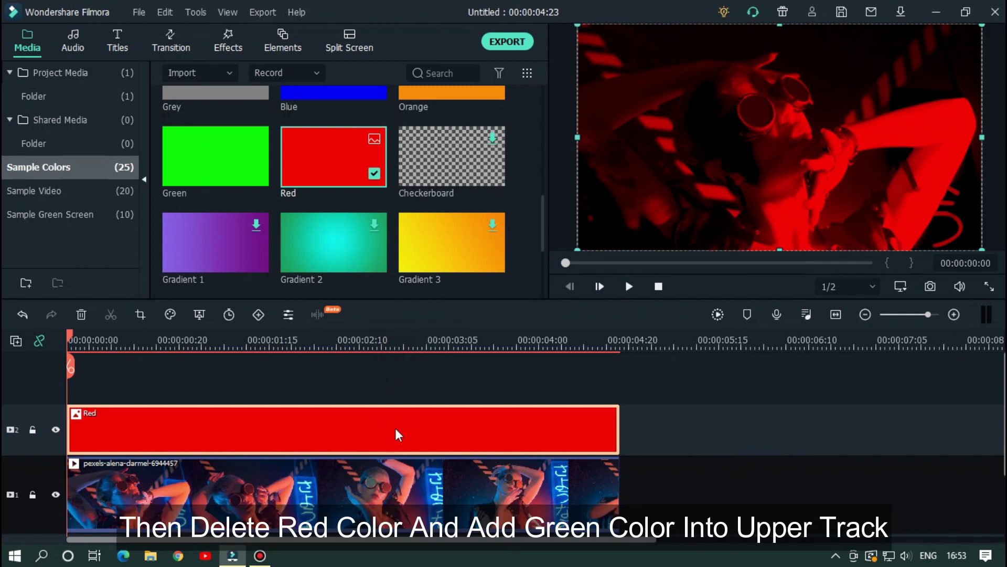
- Replace the red layer with a Green colour layer, trimmed and blended with Darken
{"action": "key", "text": "Delete"}
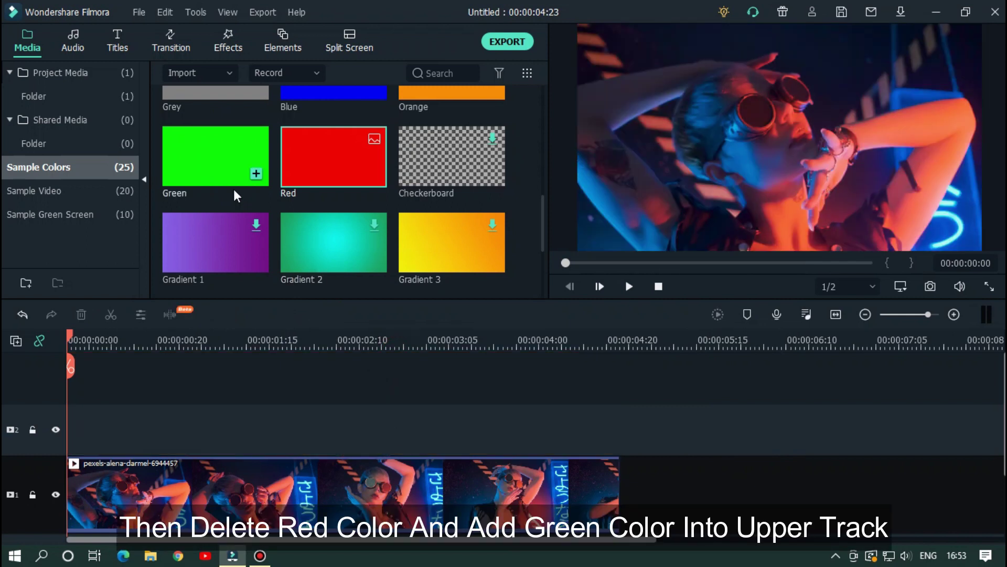
{"action": "left_click_drag", "start_coordinate": [233, 163], "coordinate": [74, 425]}
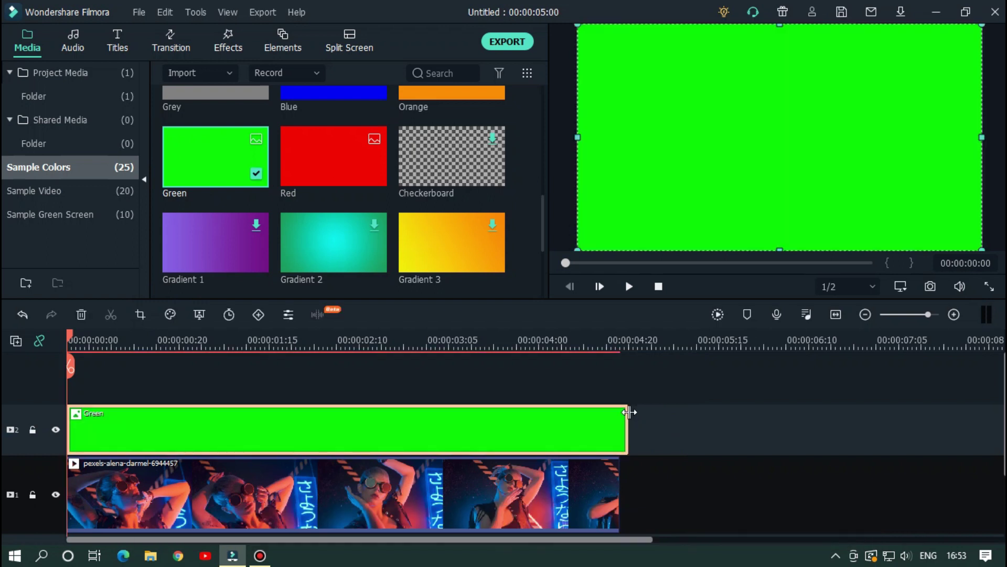
{"action": "left_click_drag", "start_coordinate": [630, 412], "coordinate": [619, 412]}
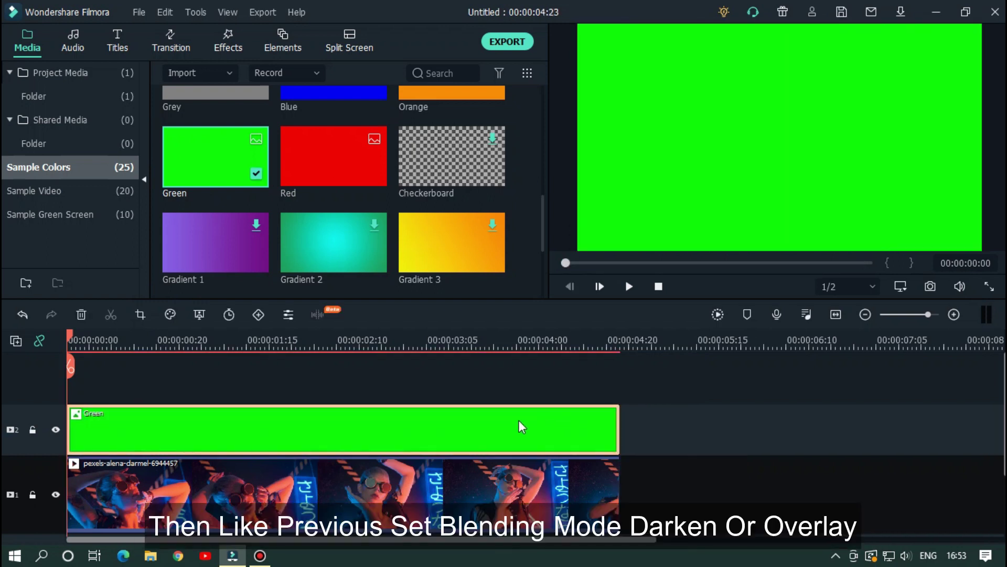
{"action": "double_click", "coordinate": [519, 423]}
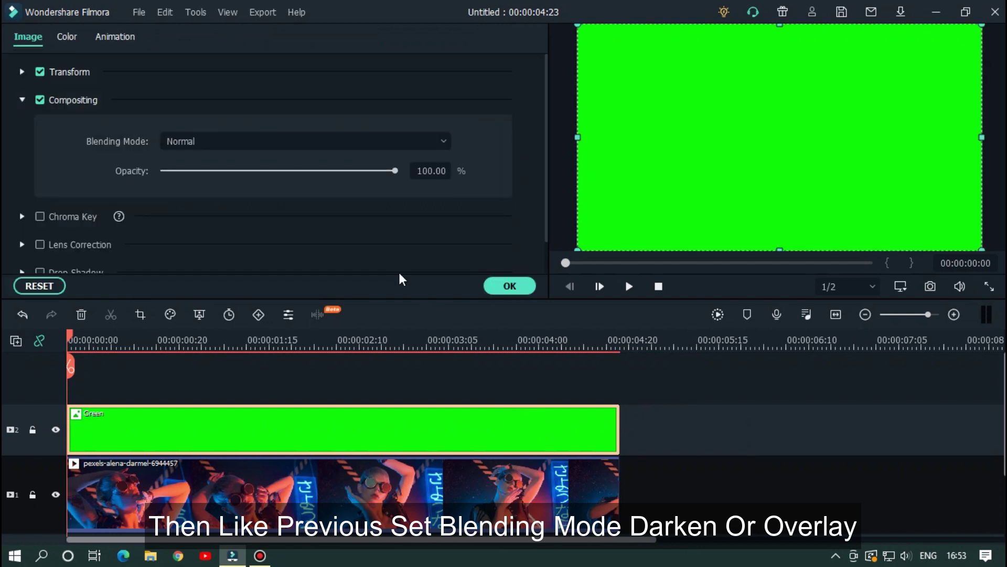
{"action": "left_click", "coordinate": [209, 151]}
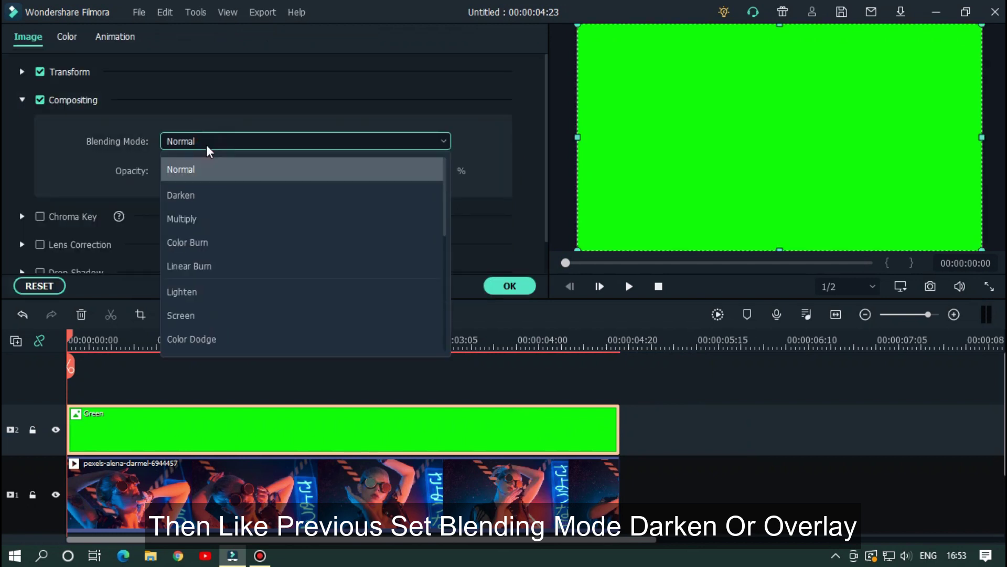
{"action": "left_click", "coordinate": [258, 208]}
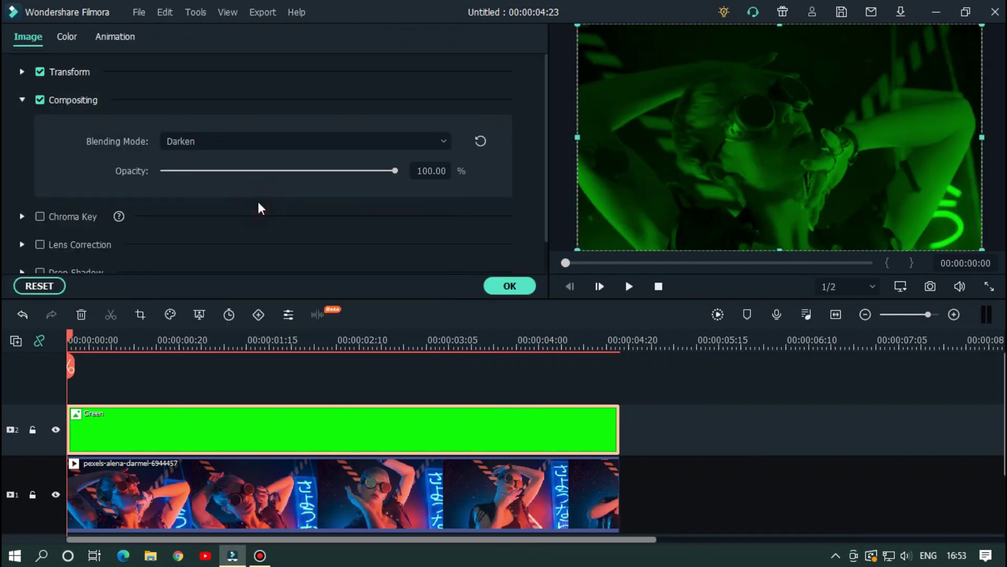
{"action": "left_click", "coordinate": [505, 288]}
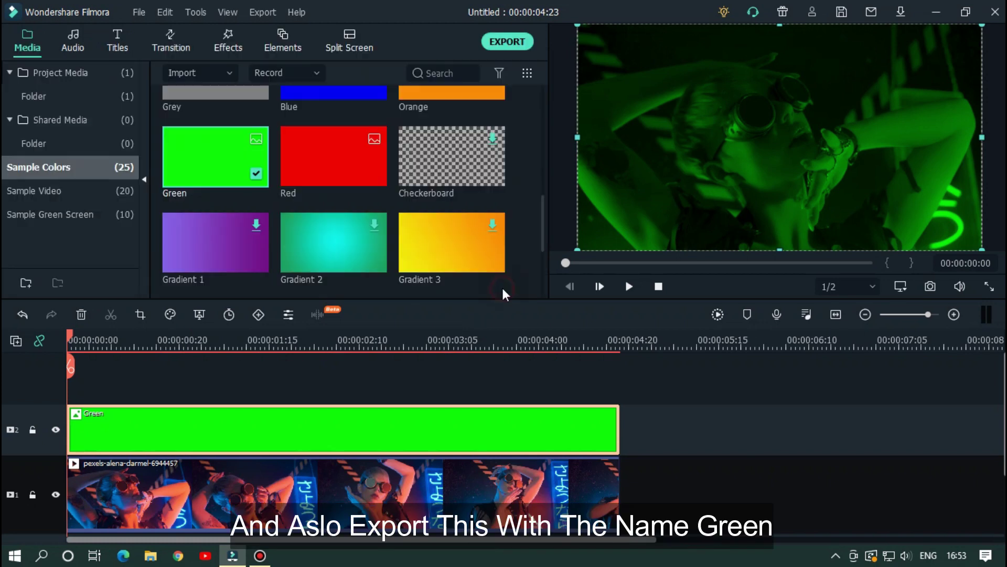
- Export the green-tinted video as Green.mp4
{"action": "left_click", "coordinate": [512, 46]}
{"action": "left_click", "coordinate": [565, 117]}
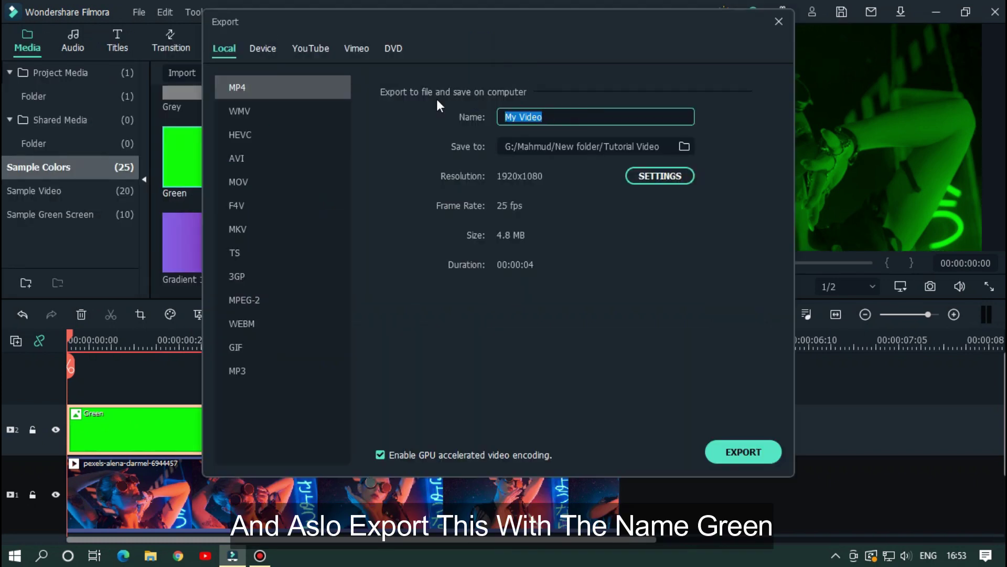
{"action": "type", "text": "Green"}
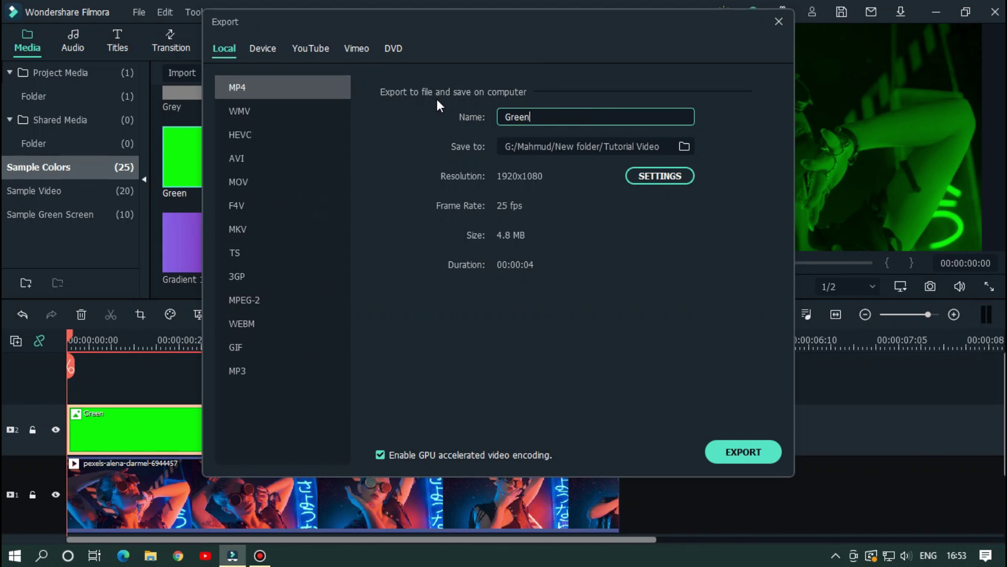
{"action": "left_click", "coordinate": [732, 458]}
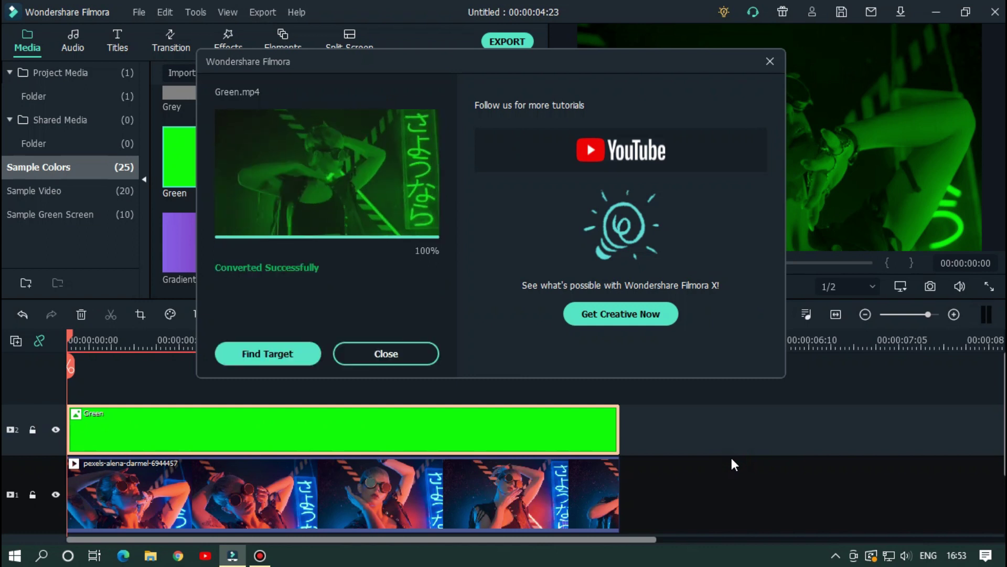
- Swap the green layer for a Blue colour clip trimmed to the video's length
{"action": "left_click", "coordinate": [420, 352]}
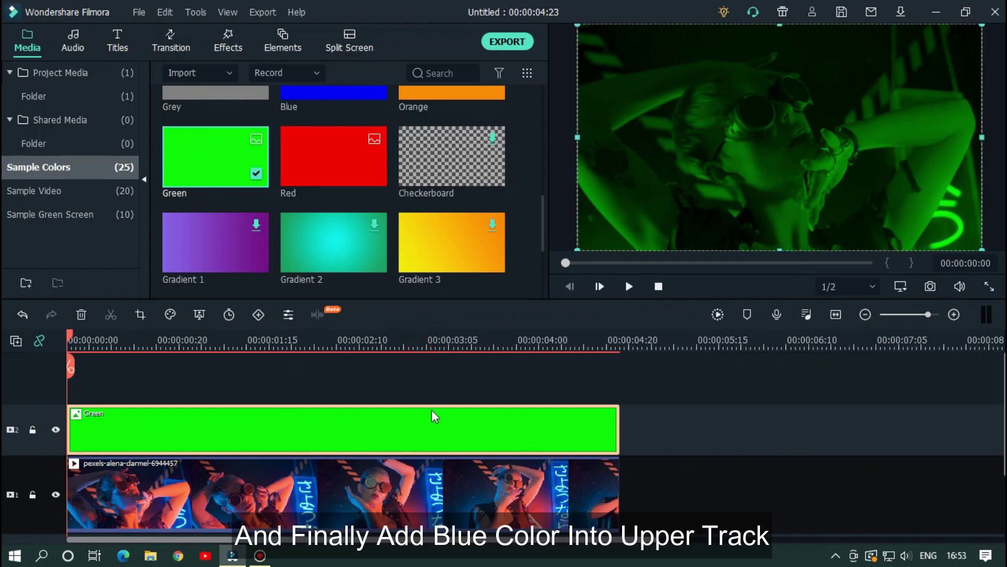
{"action": "key", "text": "Delete"}
{"action": "scroll", "coordinate": [332, 204], "scroll_direction": "up", "scroll_amount": 3}
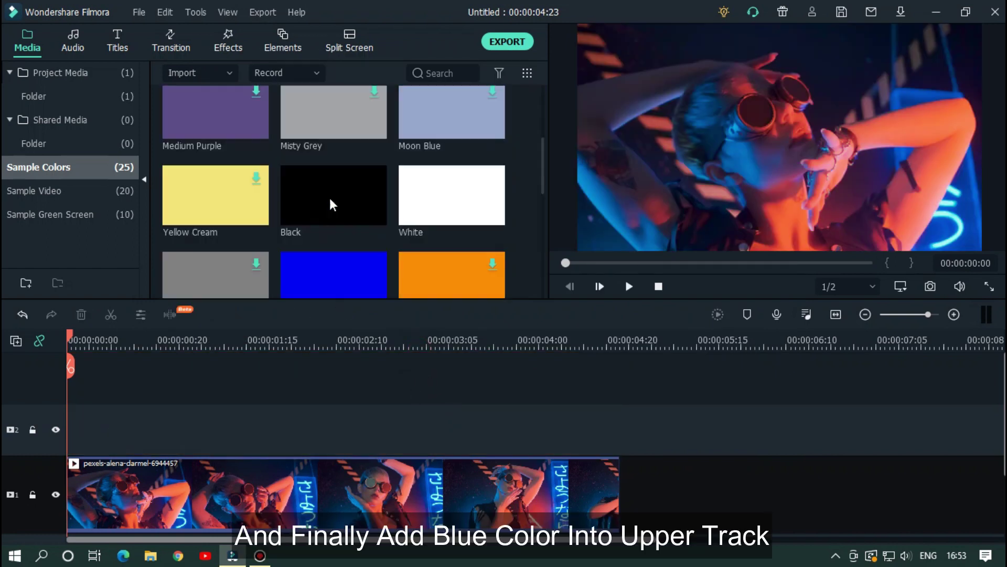
{"action": "left_click_drag", "start_coordinate": [328, 278], "coordinate": [353, 436]}
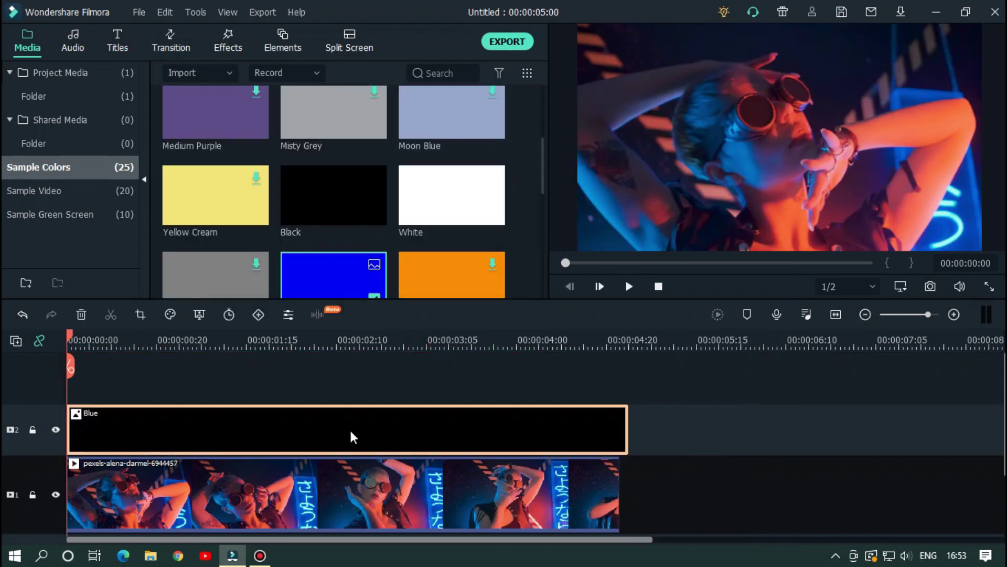
{"action": "left_click_drag", "start_coordinate": [627, 421], "coordinate": [619, 420]}
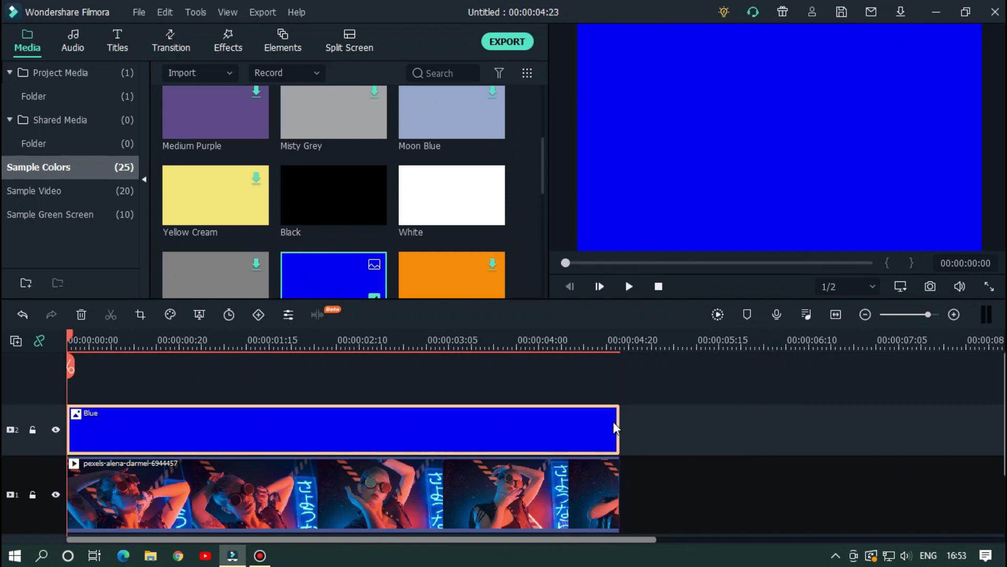
- Set the blue clip's blending mode to Darken
{"action": "double_click", "coordinate": [545, 429]}
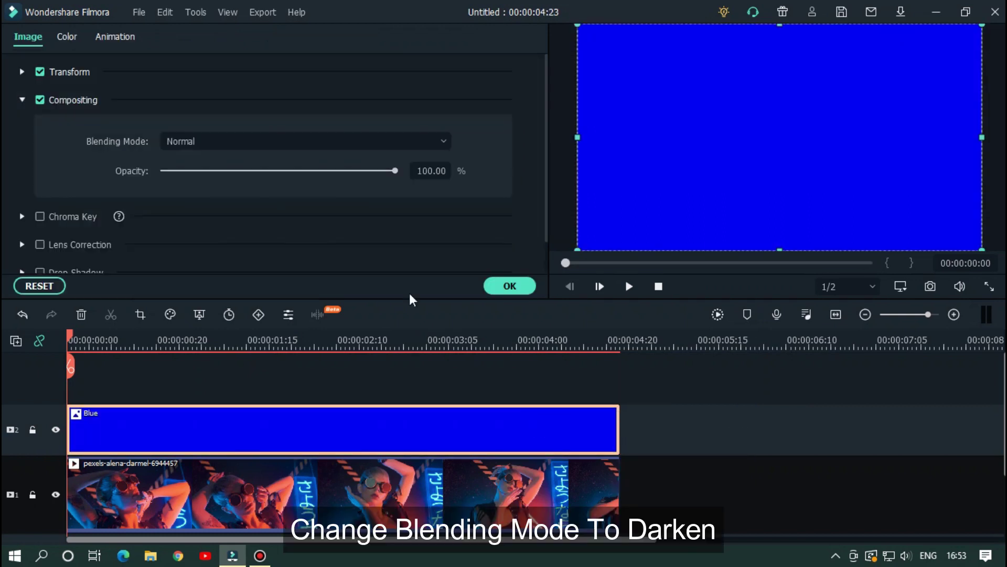
{"action": "left_click", "coordinate": [210, 146]}
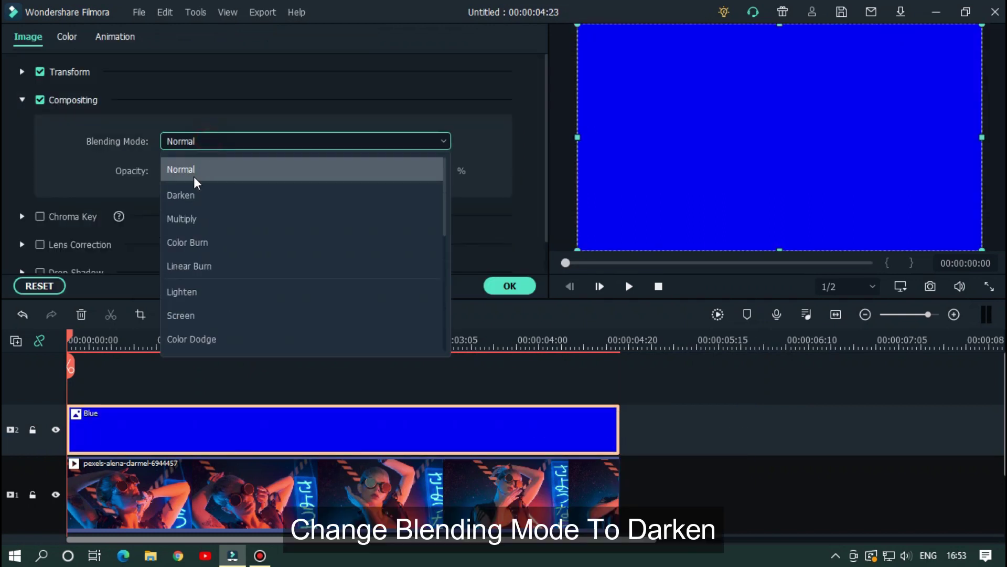
{"action": "left_click", "coordinate": [237, 202]}
{"action": "left_click", "coordinate": [510, 286]}
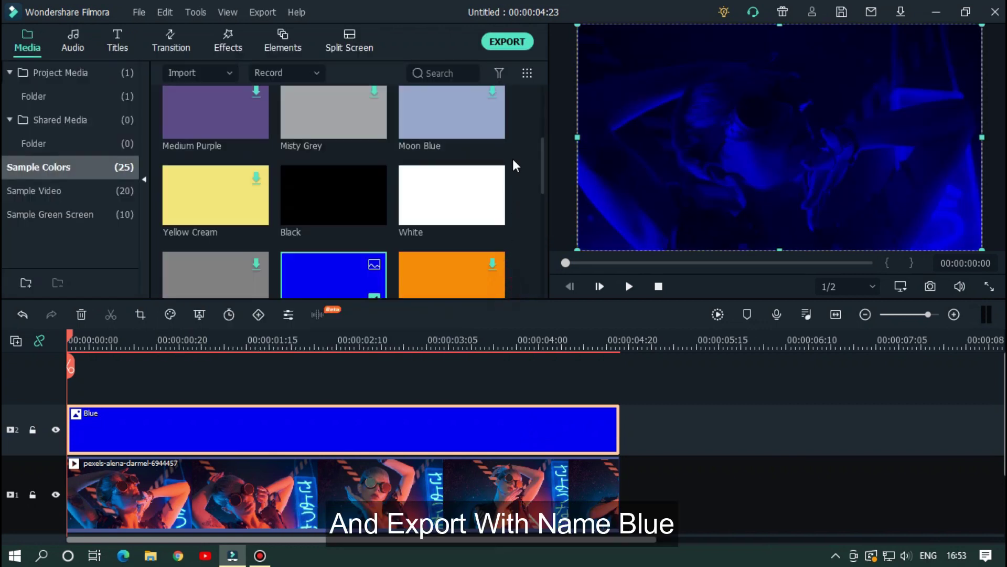
- Export the blue-tinted video as Blue.mp4
{"action": "left_click", "coordinate": [508, 43]}
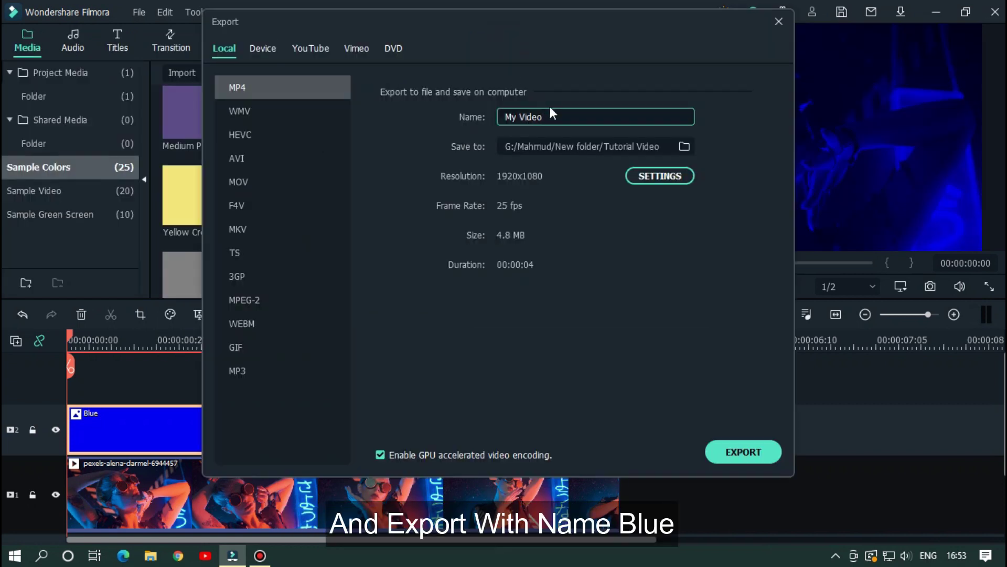
{"action": "left_click", "coordinate": [565, 113]}
{"action": "type", "text": "Blue"}
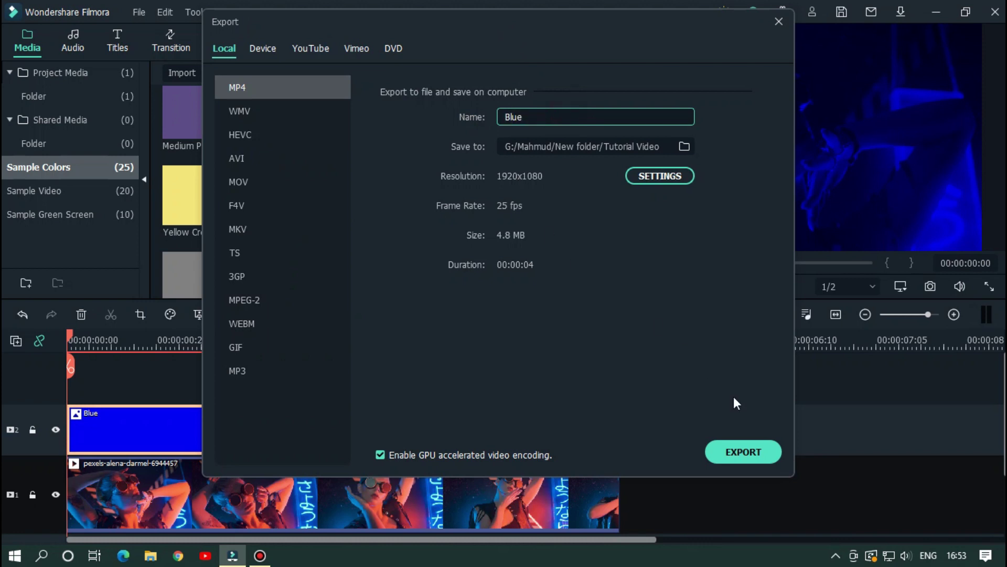
{"action": "left_click", "coordinate": [748, 451]}
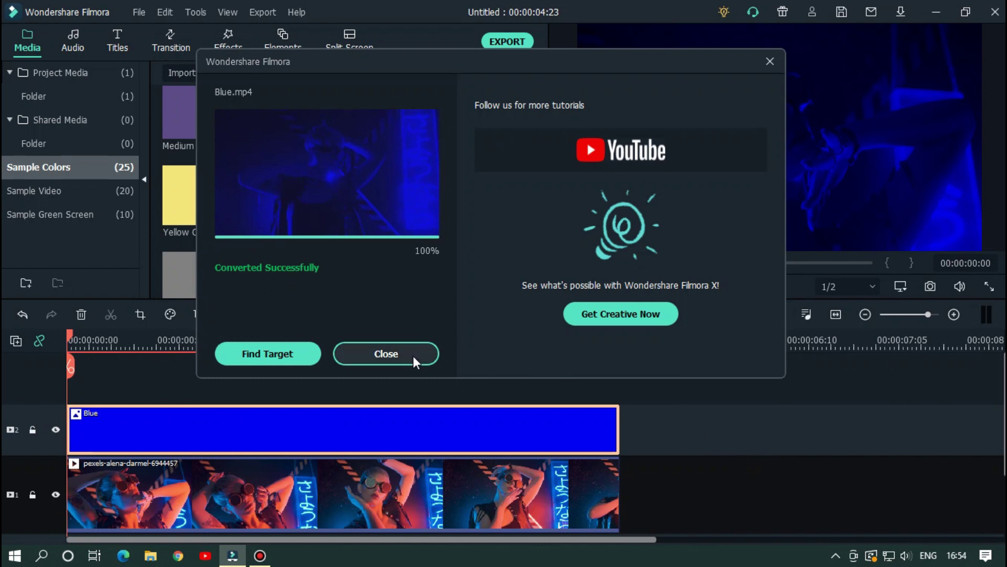
{"action": "left_click", "coordinate": [413, 355]}
{"action": "scroll", "coordinate": [681, 423], "scroll_direction": "down", "scroll_amount": 1}
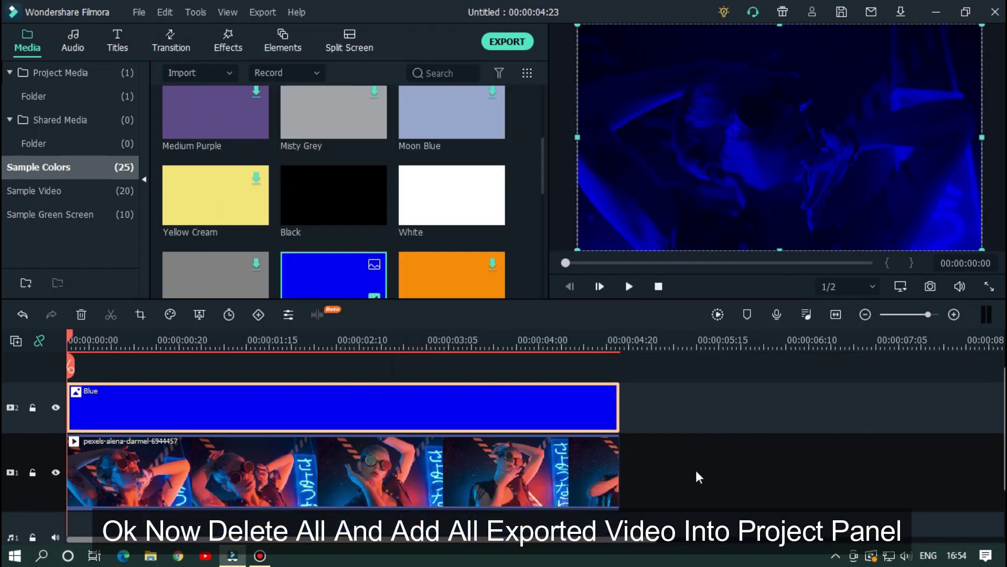
- Delete both clips from the timeline and show the project media bin
{"action": "left_click_drag", "start_coordinate": [695, 470], "coordinate": [546, 396]}
{"action": "key", "text": "Delete"}
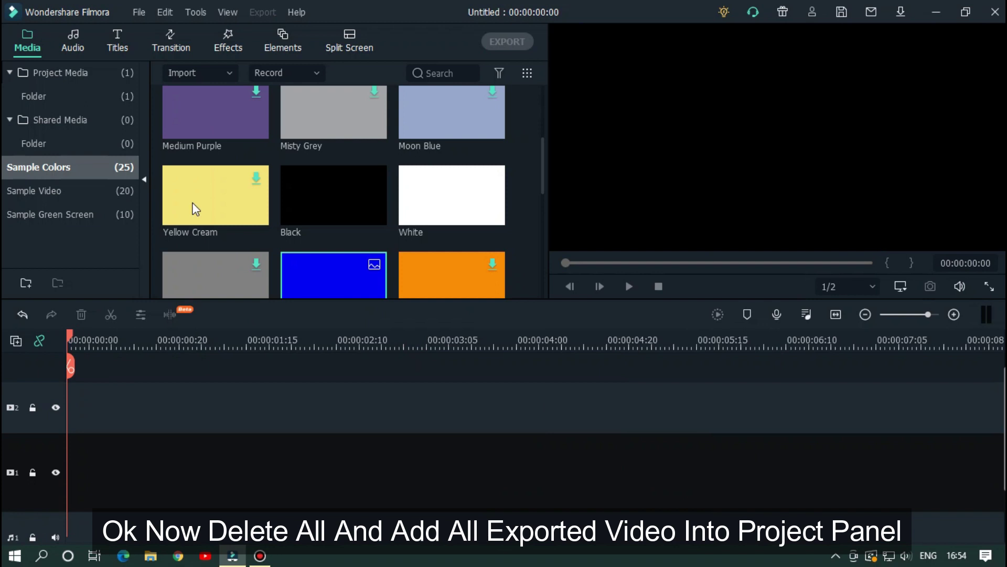
{"action": "double_click", "coordinate": [62, 76]}
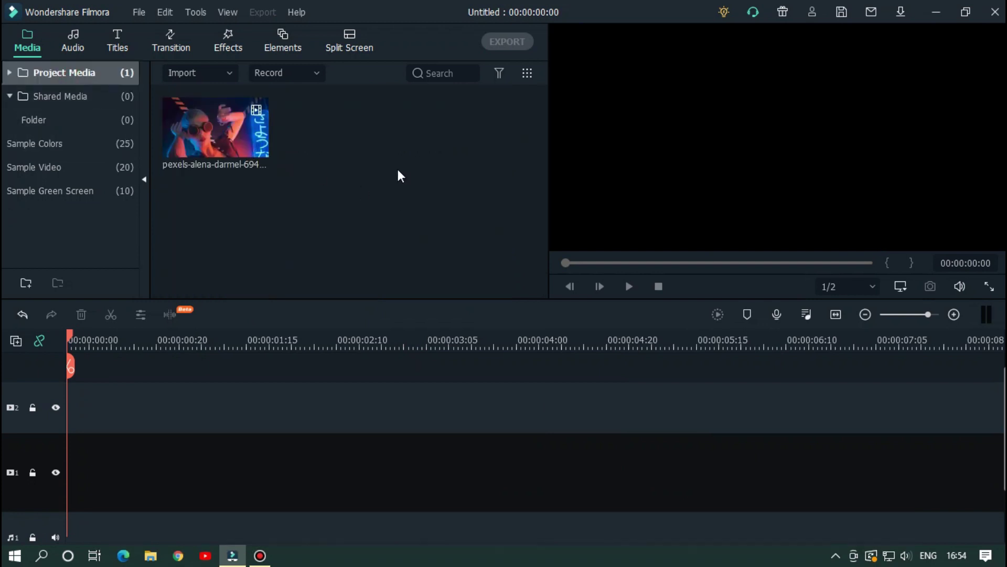
- Import Blue.mp4, Green.mp4 and Red.mp4 from the Tutorial Video folder
{"action": "double_click", "coordinate": [354, 171]}
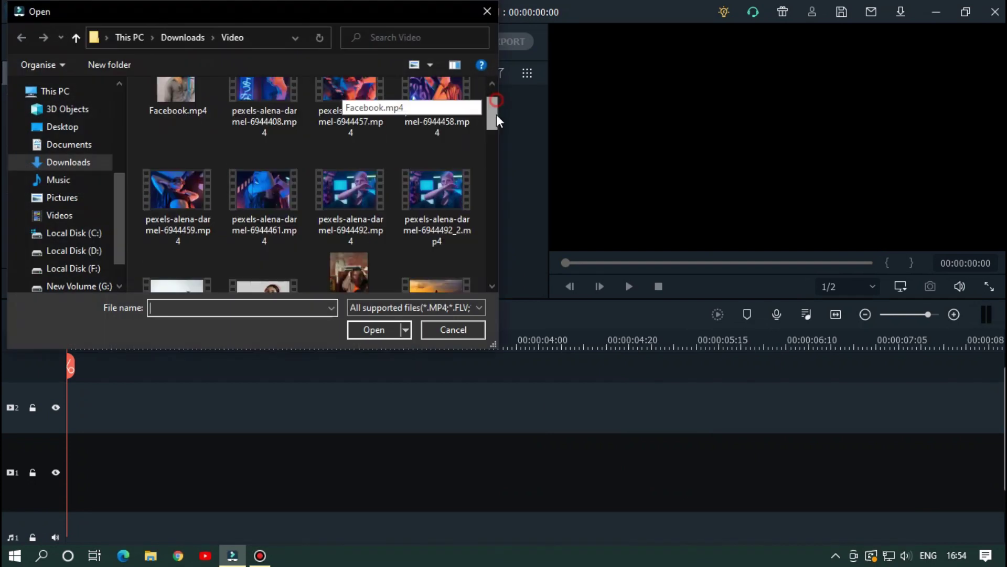
{"action": "left_click_drag", "start_coordinate": [496, 114], "coordinate": [491, 204]}
{"action": "scroll", "coordinate": [68, 158], "scroll_direction": "up", "scroll_amount": 3}
{"action": "left_click", "coordinate": [79, 85]}
{"action": "left_click", "coordinate": [178, 218]}
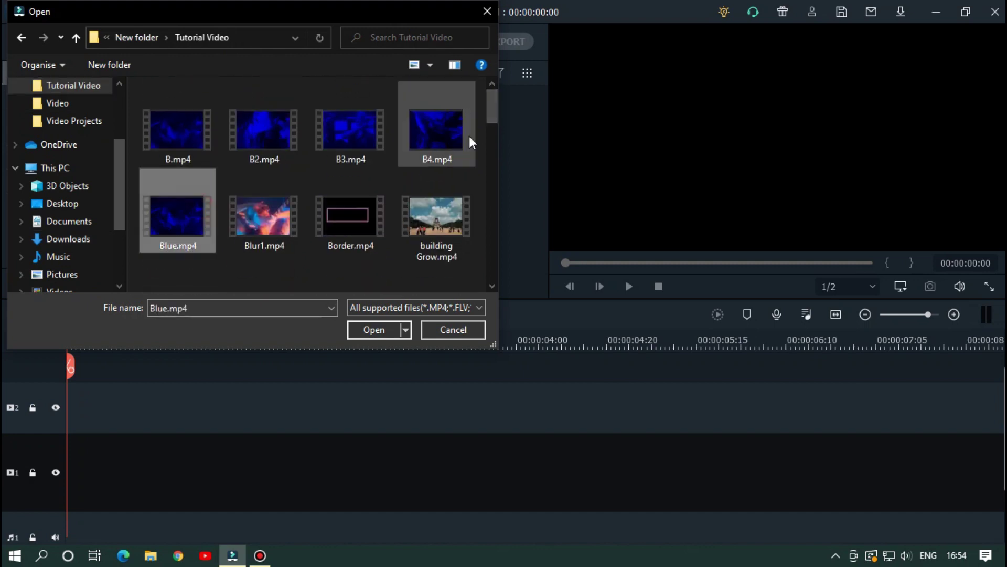
{"action": "scroll", "coordinate": [315, 199], "scroll_direction": "down", "scroll_amount": 5}
{"action": "left_click", "coordinate": [436, 210], "text": "ctrl"}
{"action": "scroll", "coordinate": [315, 199], "scroll_direction": "down", "scroll_amount": 5}
{"action": "left_click", "coordinate": [198, 237], "text": "ctrl"}
{"action": "left_click", "coordinate": [374, 330]}
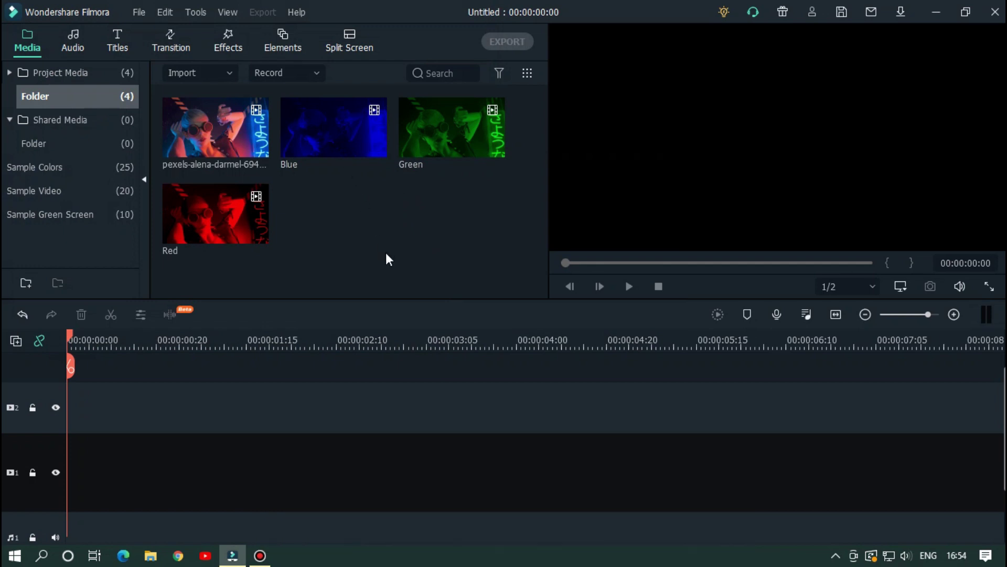
- Stack Blue on video track 1, Green on track 2 and Red on a new track 3
{"action": "left_click_drag", "start_coordinate": [323, 120], "coordinate": [70, 483]}
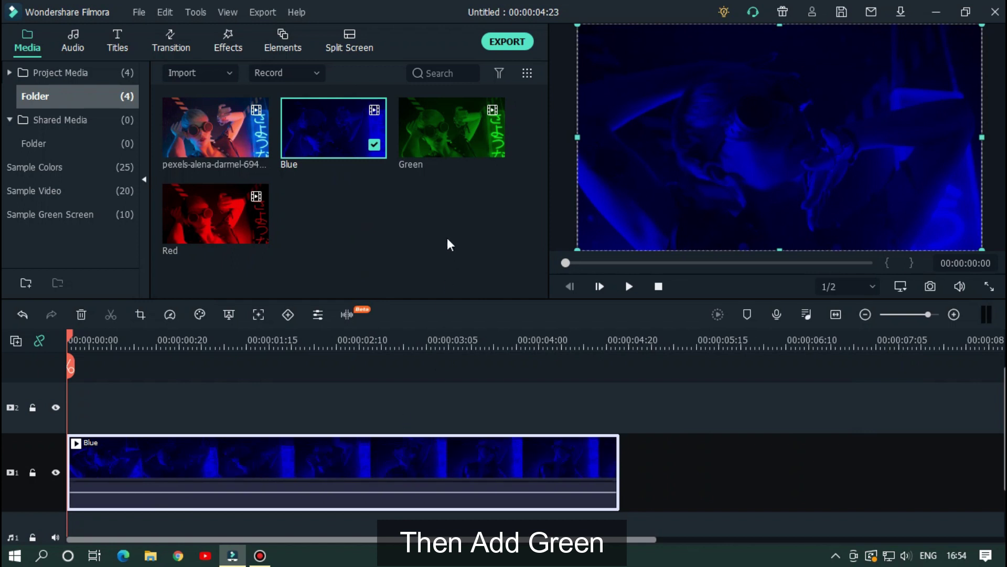
{"action": "left_click_drag", "start_coordinate": [452, 121], "coordinate": [69, 406]}
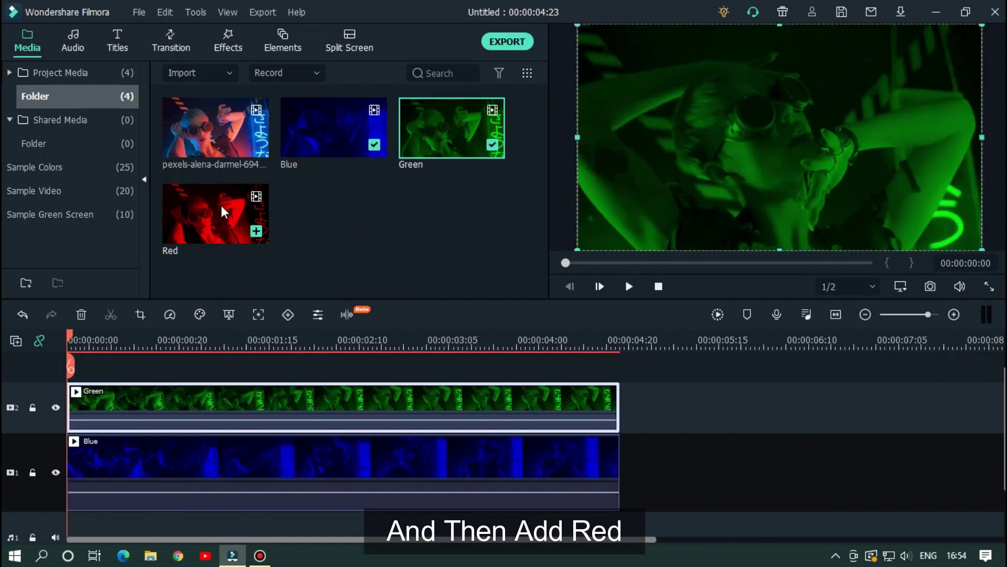
{"action": "left_click_drag", "start_coordinate": [228, 226], "coordinate": [119, 394]}
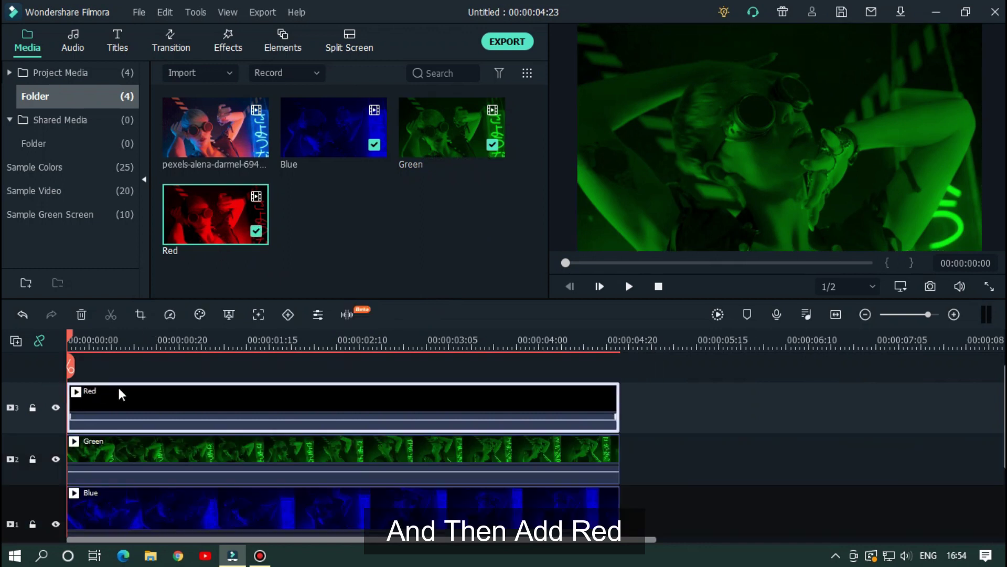
{"action": "scroll", "coordinate": [682, 401], "scroll_direction": "down", "scroll_amount": 1}
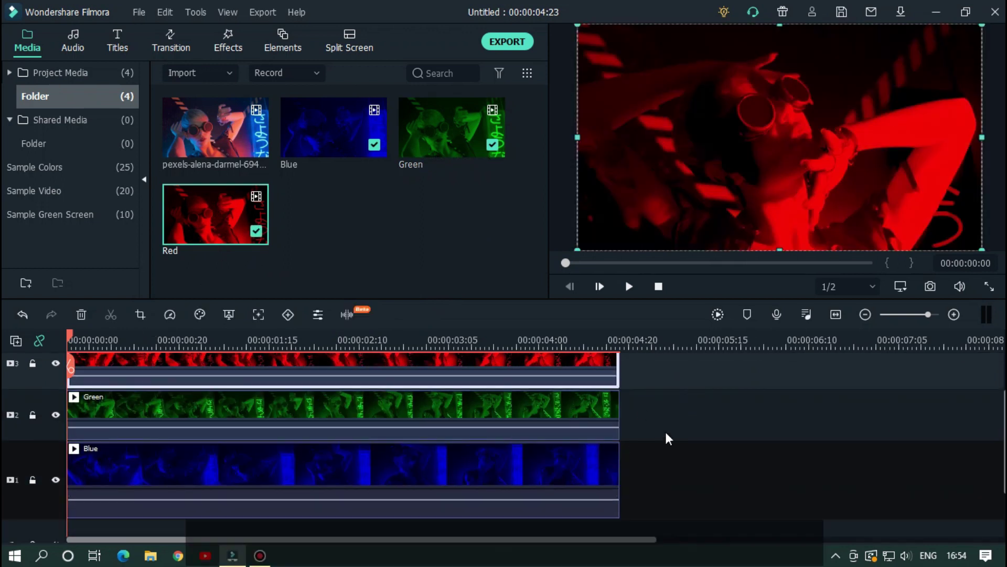
{"action": "scroll", "coordinate": [667, 438], "scroll_direction": "up", "scroll_amount": 1}
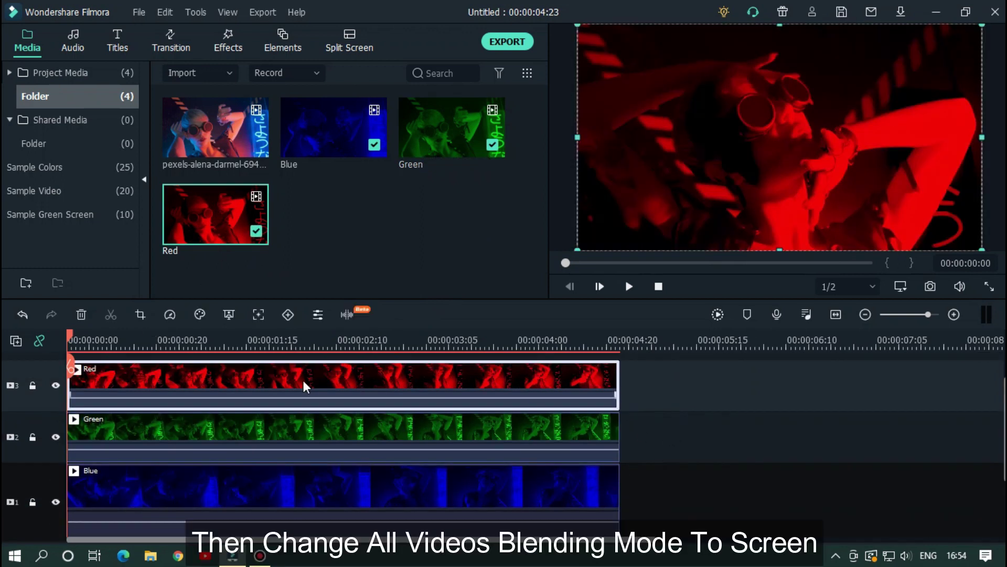
- Set the Red, Green and Blue clips' blending modes all to Screen
{"action": "double_click", "coordinate": [209, 379]}
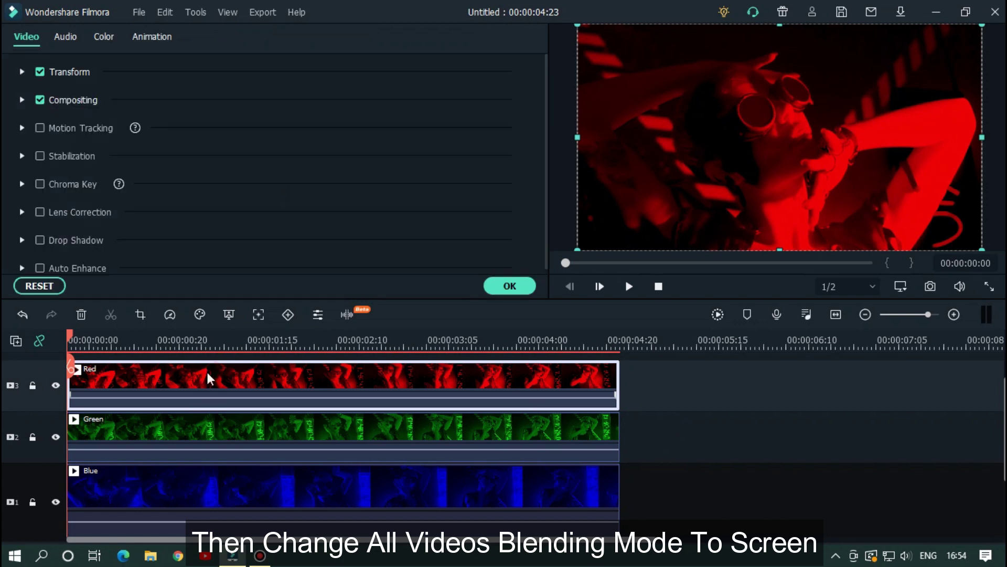
{"action": "left_click", "coordinate": [22, 100]}
{"action": "left_click", "coordinate": [202, 145]}
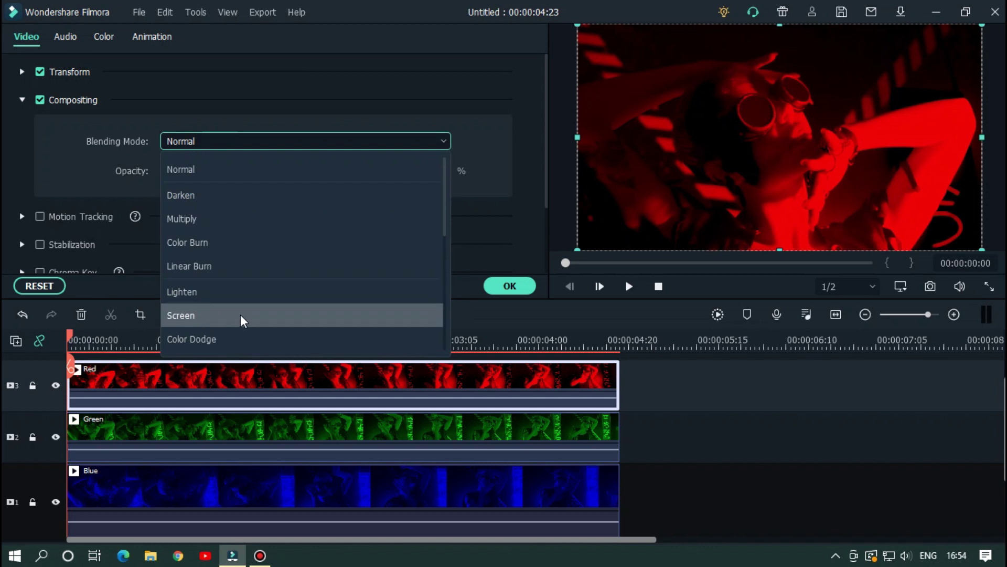
{"action": "left_click", "coordinate": [243, 319]}
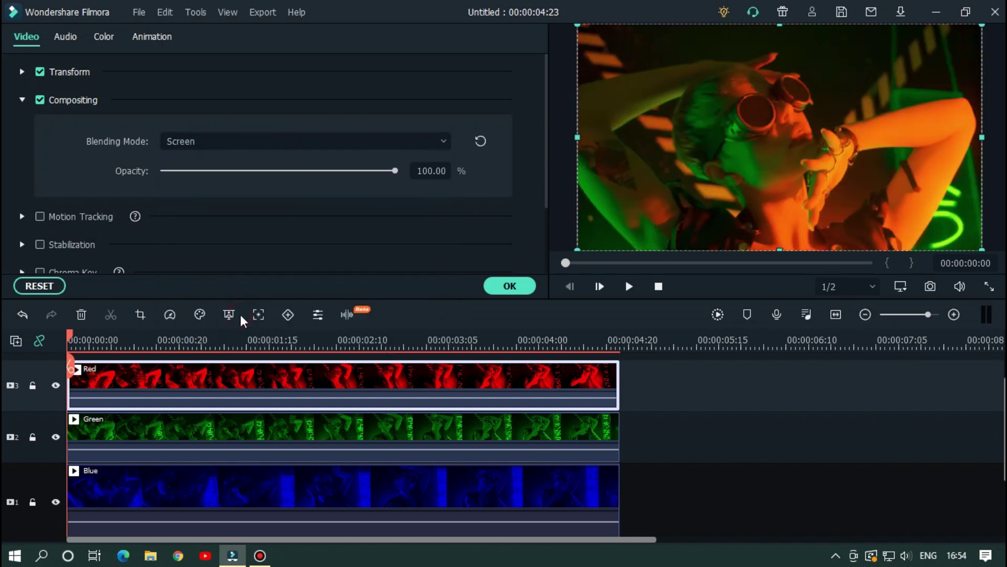
{"action": "left_click", "coordinate": [159, 437]}
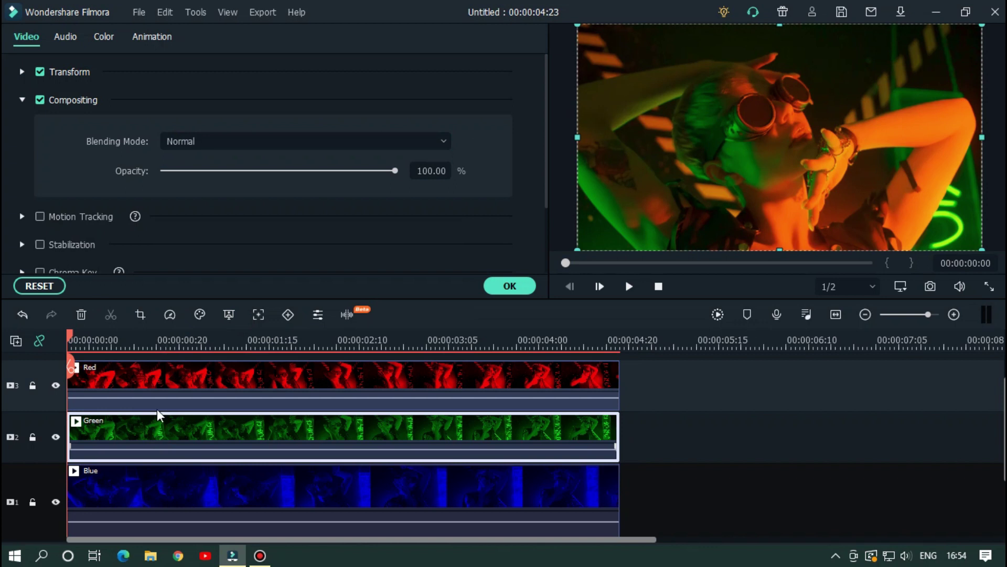
{"action": "left_click", "coordinate": [209, 141]}
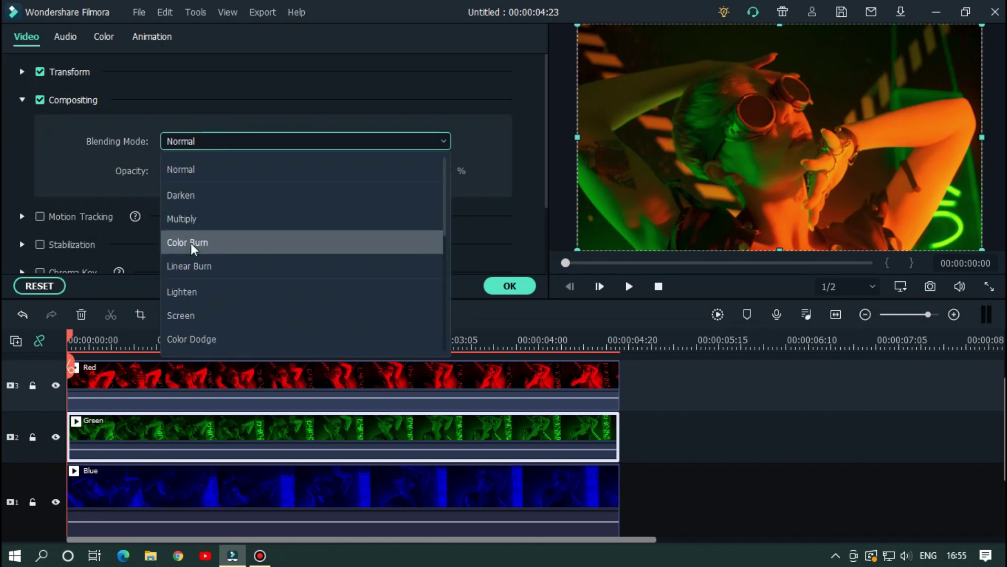
{"action": "left_click", "coordinate": [190, 318]}
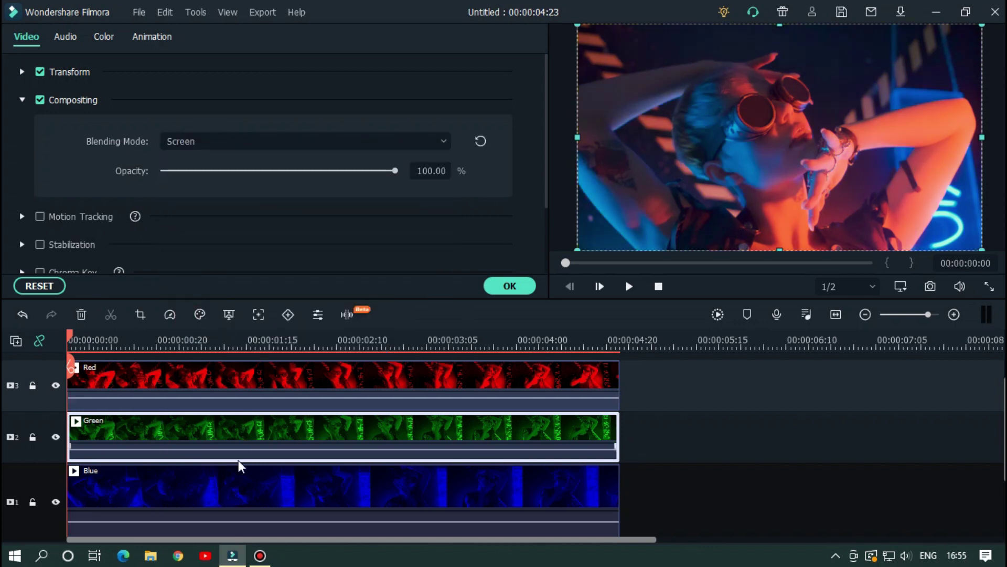
{"action": "left_click", "coordinate": [160, 485]}
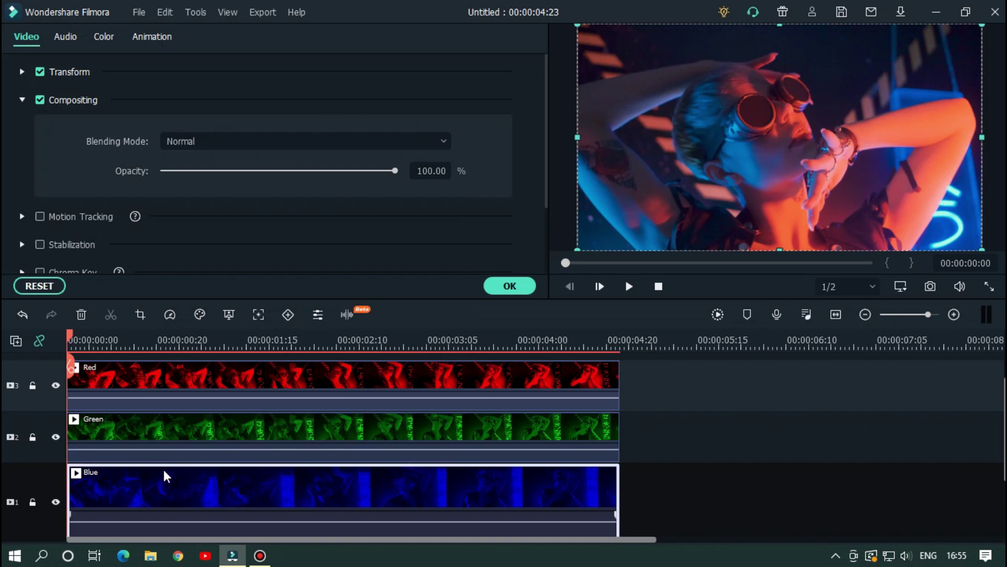
{"action": "left_click", "coordinate": [226, 145]}
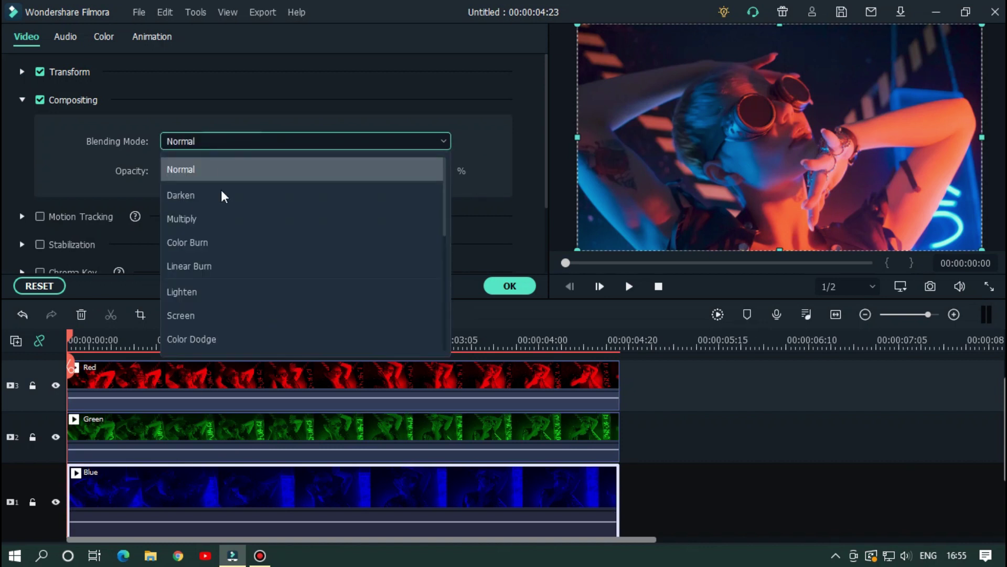
{"action": "left_click", "coordinate": [213, 319]}
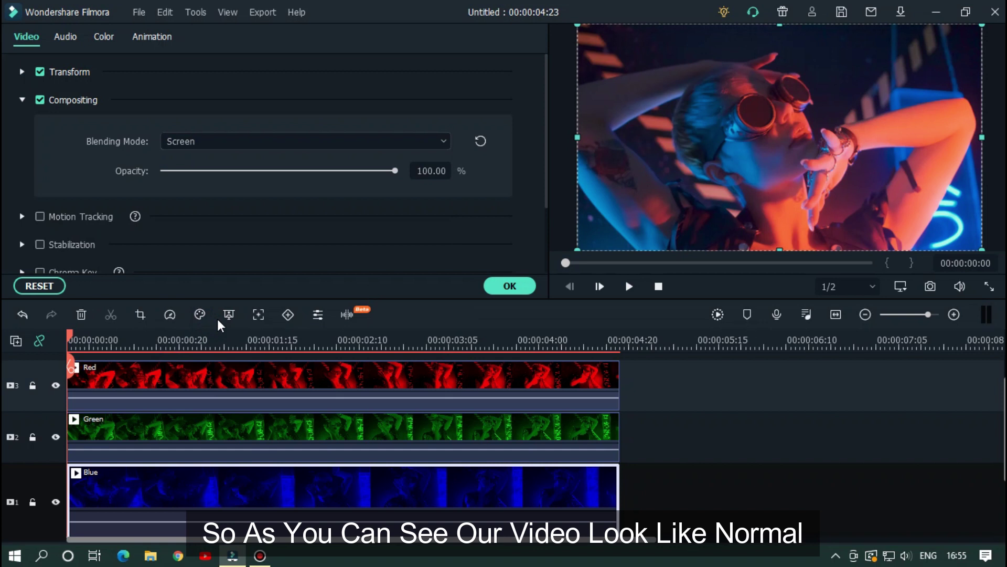
- Scale the Red clip to 102% and the Blue clip to 103%
{"action": "left_click", "coordinate": [213, 389]}
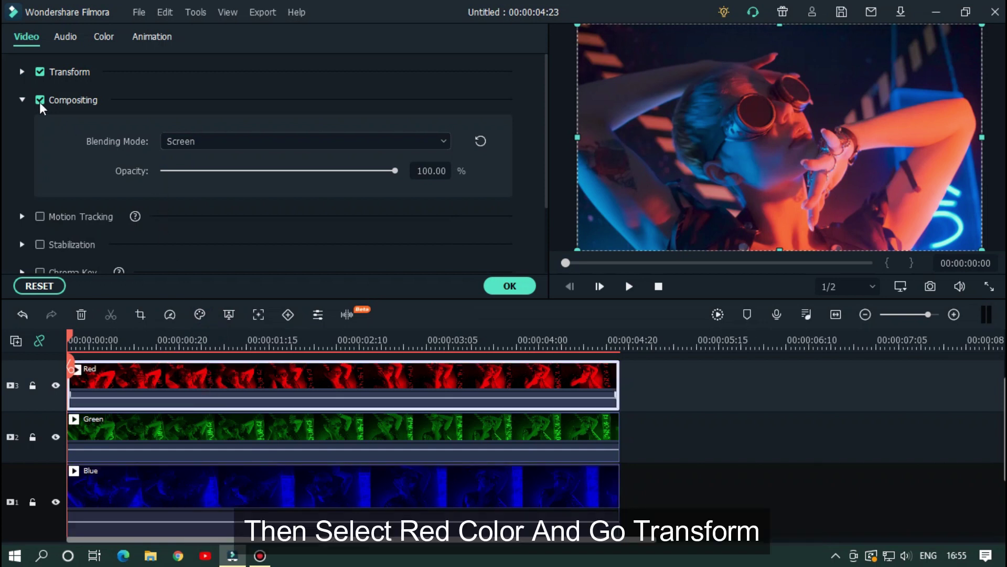
{"action": "left_click", "coordinate": [22, 72]}
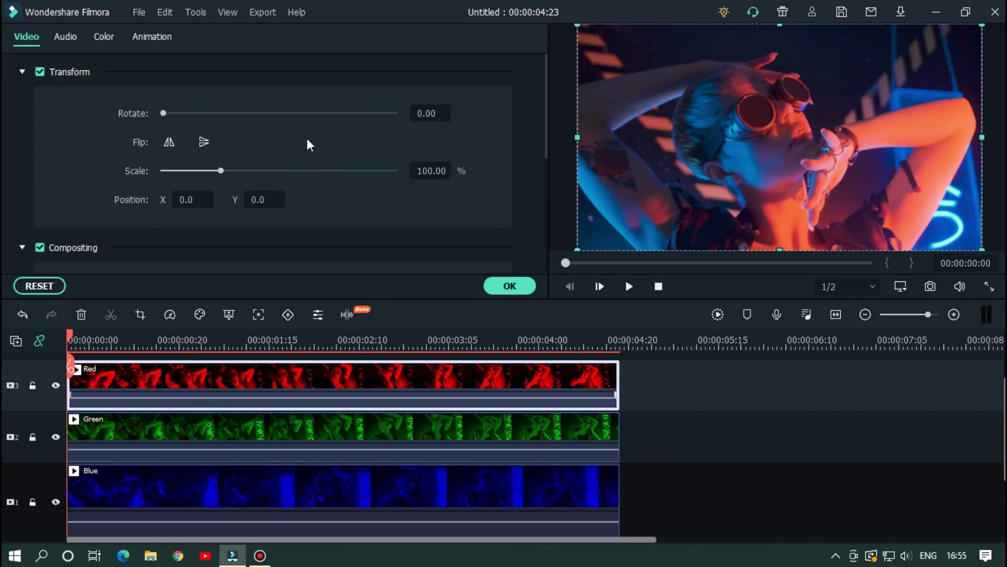
{"action": "left_click", "coordinate": [427, 177]}
{"action": "type", "text": "102"}
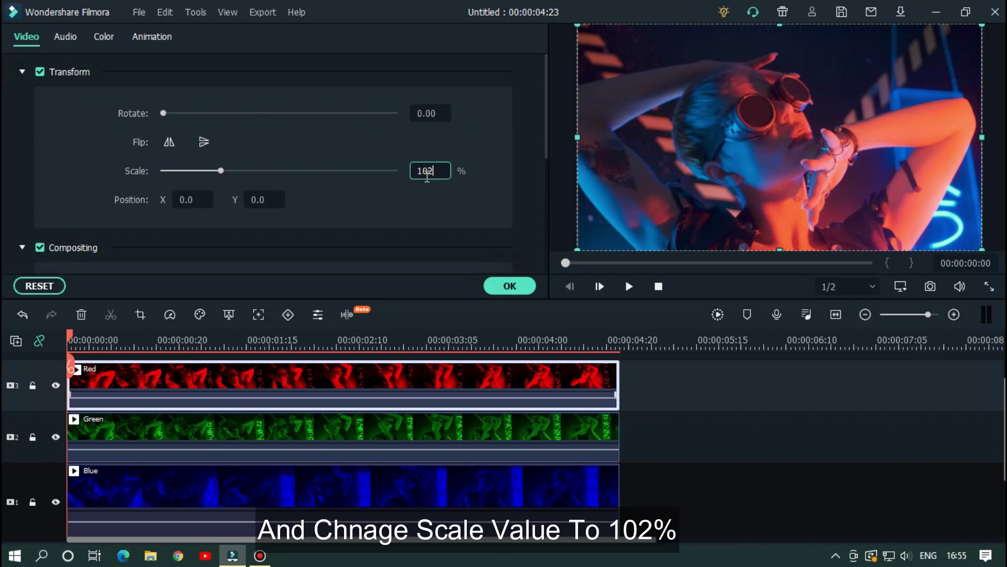
{"action": "key", "text": "Return"}
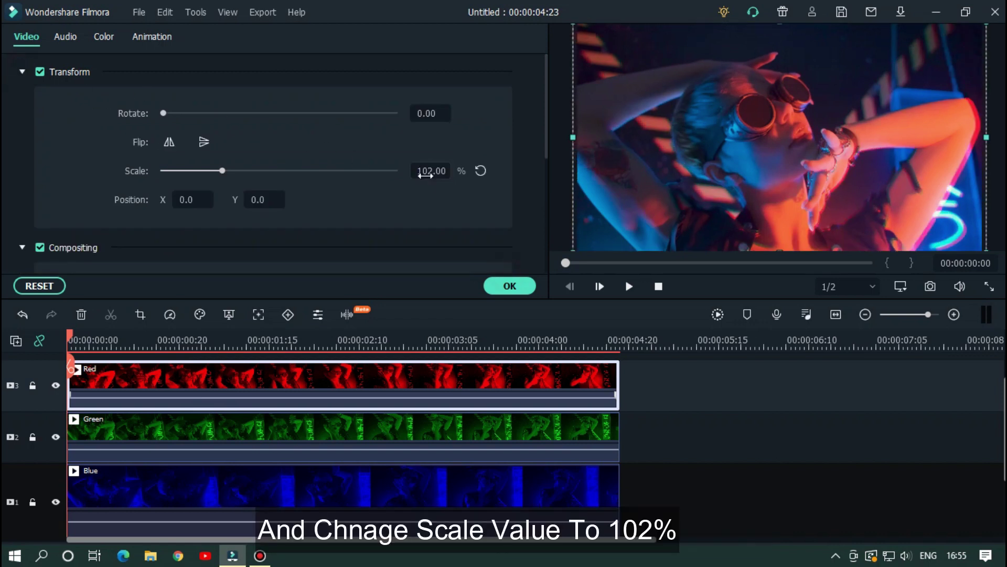
{"action": "left_click", "coordinate": [315, 477]}
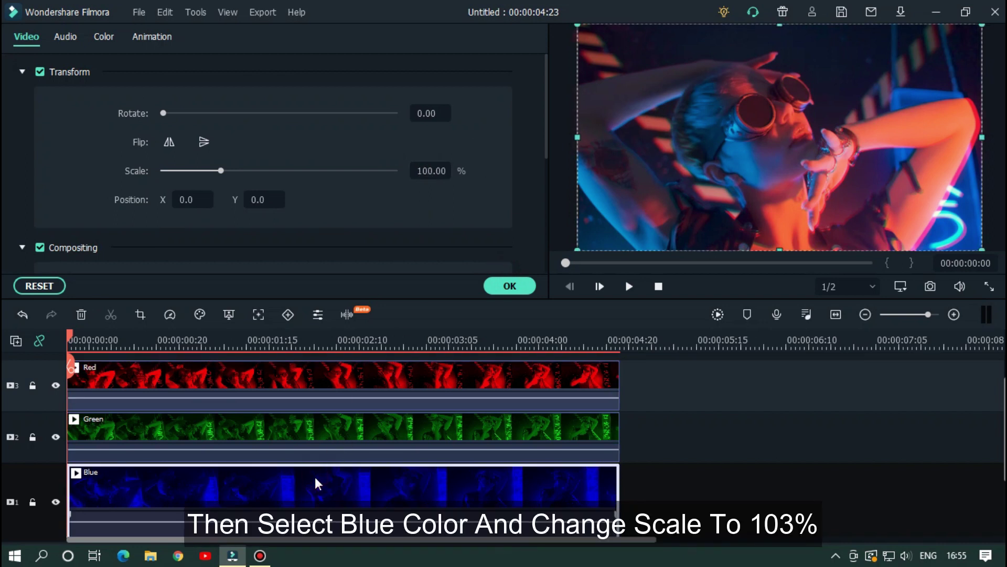
{"action": "left_click", "coordinate": [431, 170]}
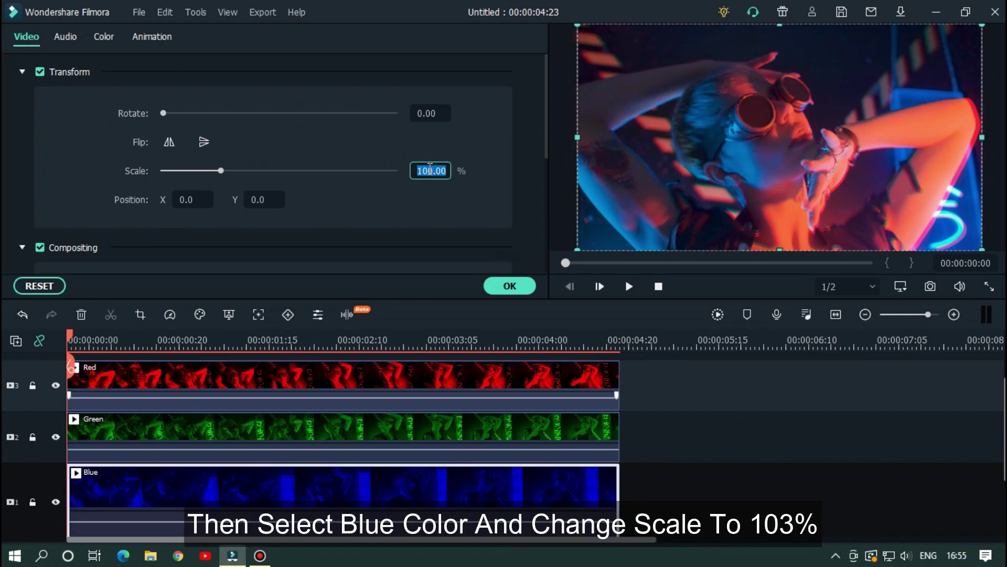
{"action": "type", "text": "103"}
{"action": "key", "text": "Return"}
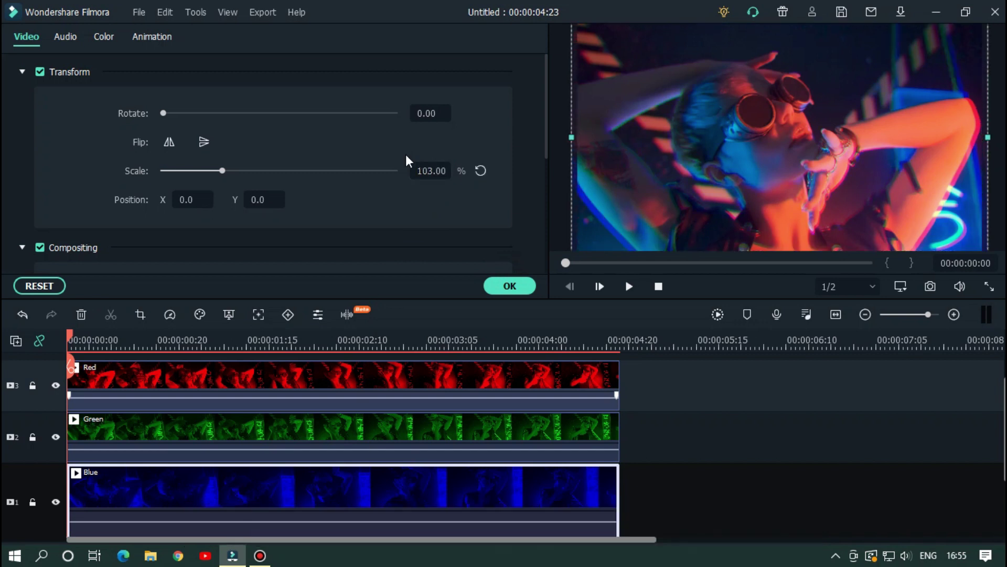
{"action": "left_click", "coordinate": [509, 286]}
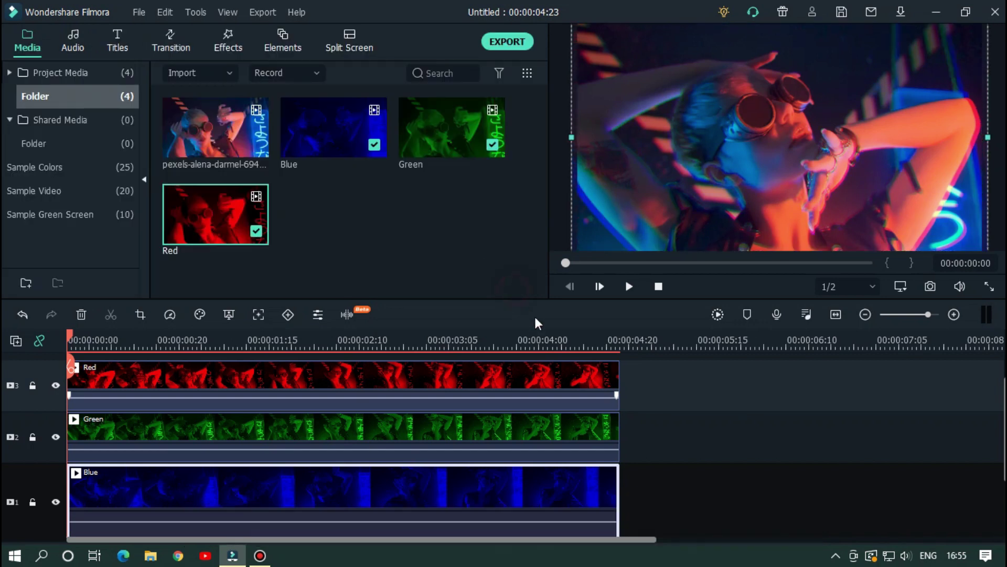
- Preview the layers, then add the original portrait clip on a new track 4
{"action": "left_click", "coordinate": [661, 394]}
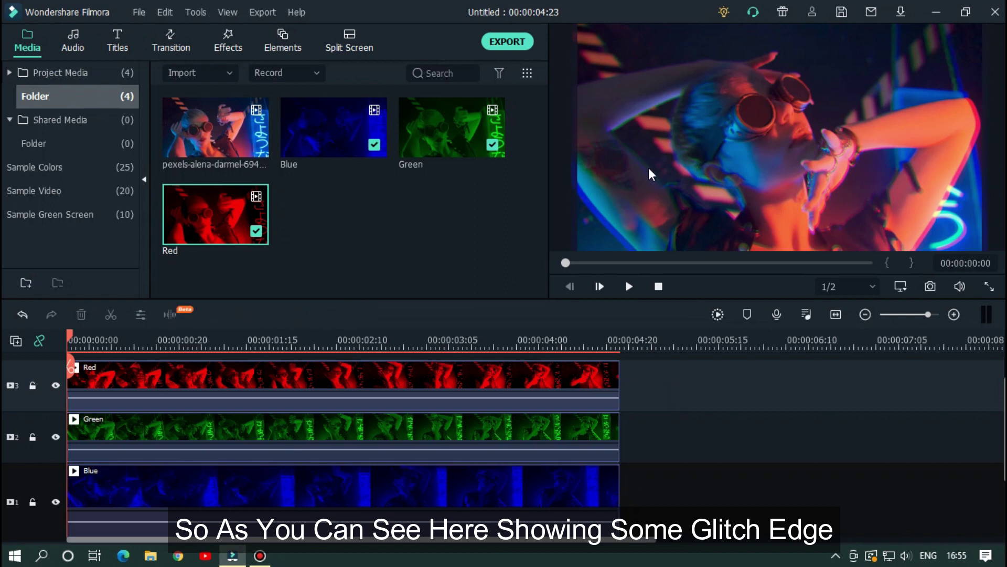
{"action": "key", "text": "space"}
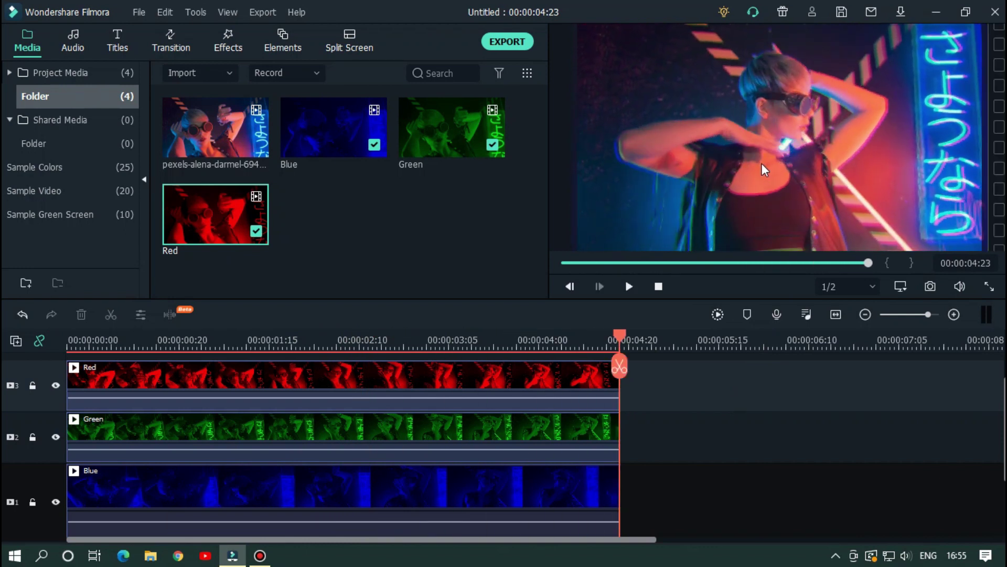
{"action": "scroll", "coordinate": [607, 378], "scroll_direction": "up", "scroll_amount": 1}
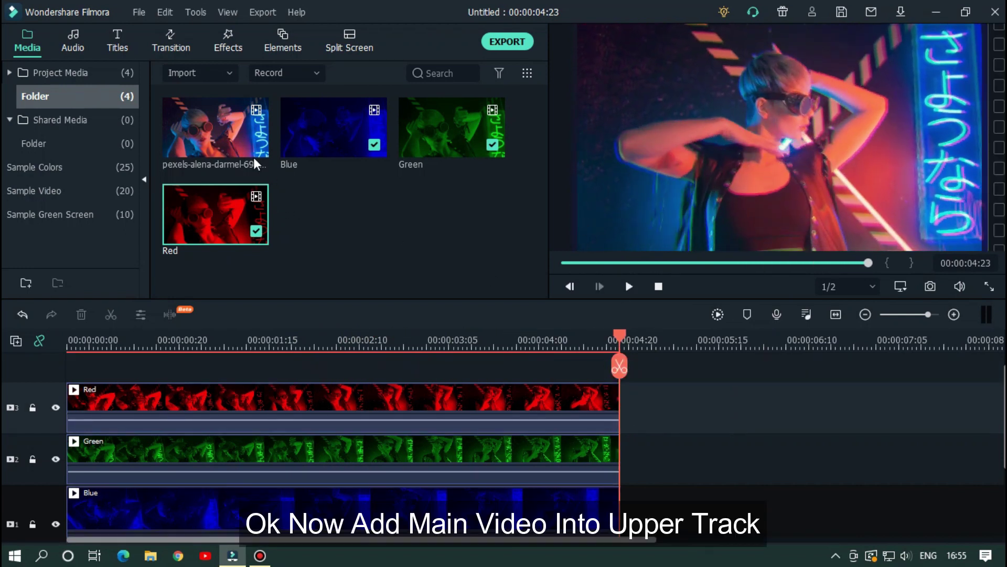
{"action": "left_click_drag", "start_coordinate": [217, 122], "coordinate": [49, 358]}
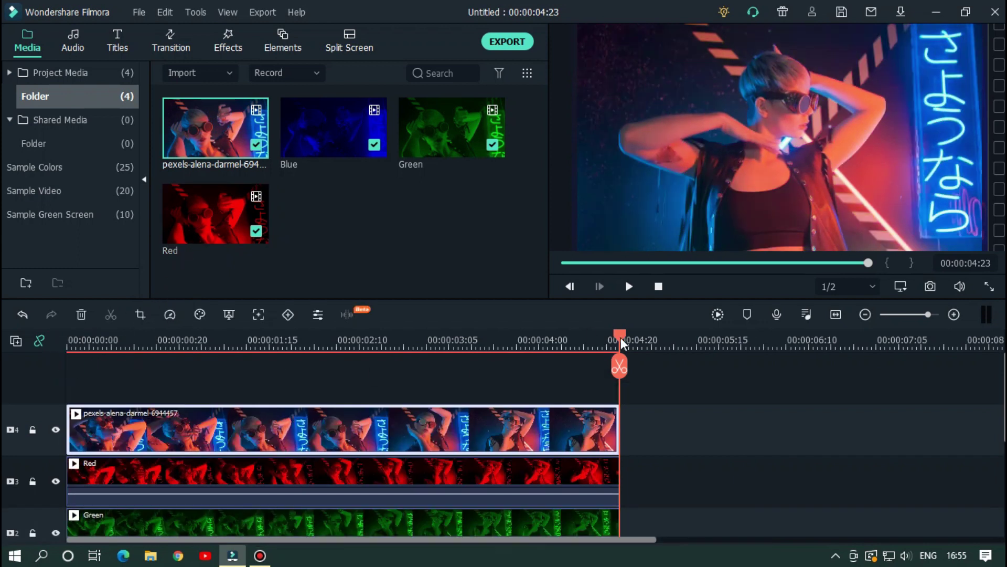
{"action": "left_click_drag", "start_coordinate": [622, 344], "coordinate": [69, 341]}
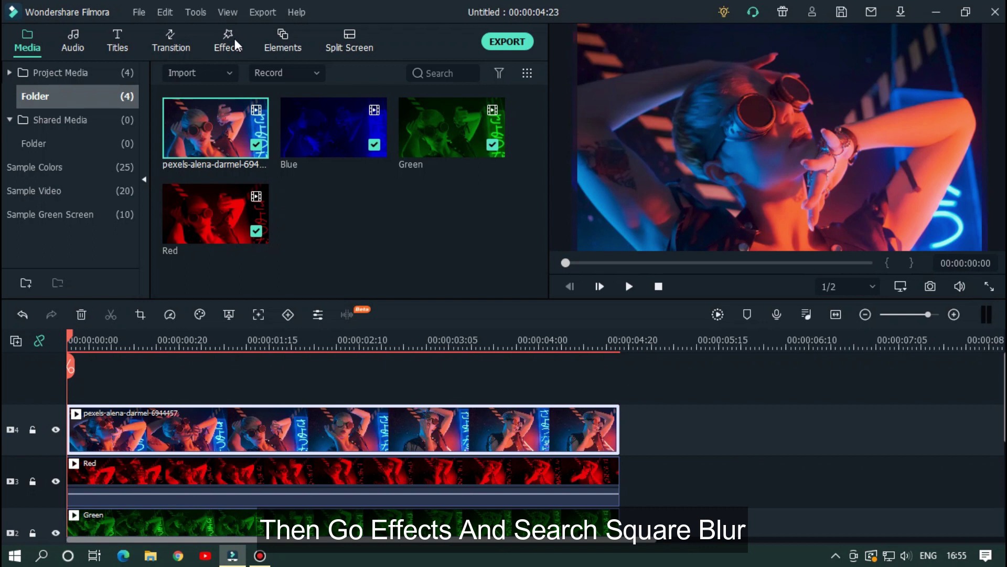
- Apply the Square Blur effect, found by searching 'sq', to the portrait clip
{"action": "left_click", "coordinate": [234, 39]}
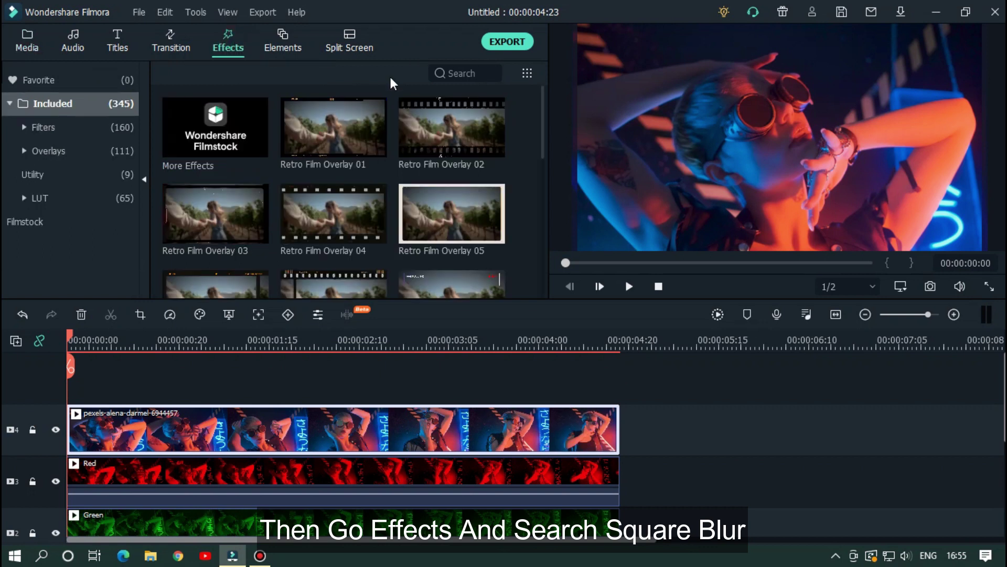
{"action": "left_click", "coordinate": [480, 71]}
{"action": "type", "text": "sq"}
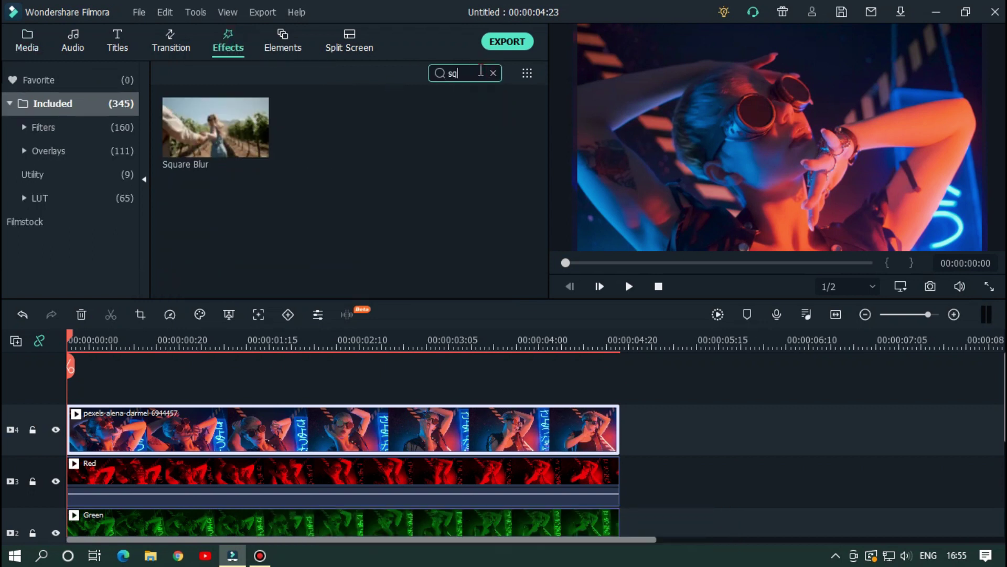
{"action": "left_click_drag", "start_coordinate": [209, 124], "coordinate": [244, 428]}
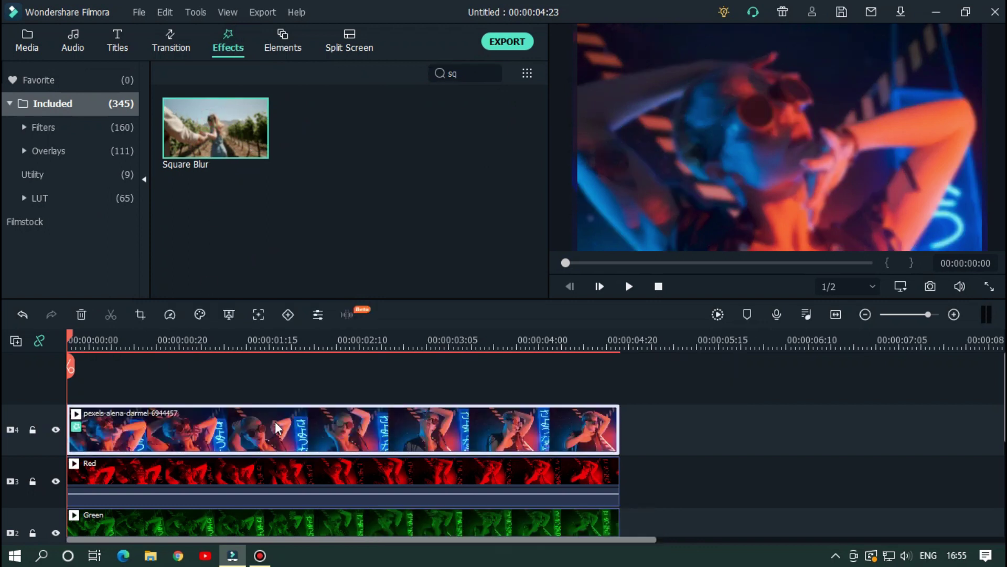
- Set the portrait clip's Square Blur size to 10
{"action": "double_click", "coordinate": [278, 428]}
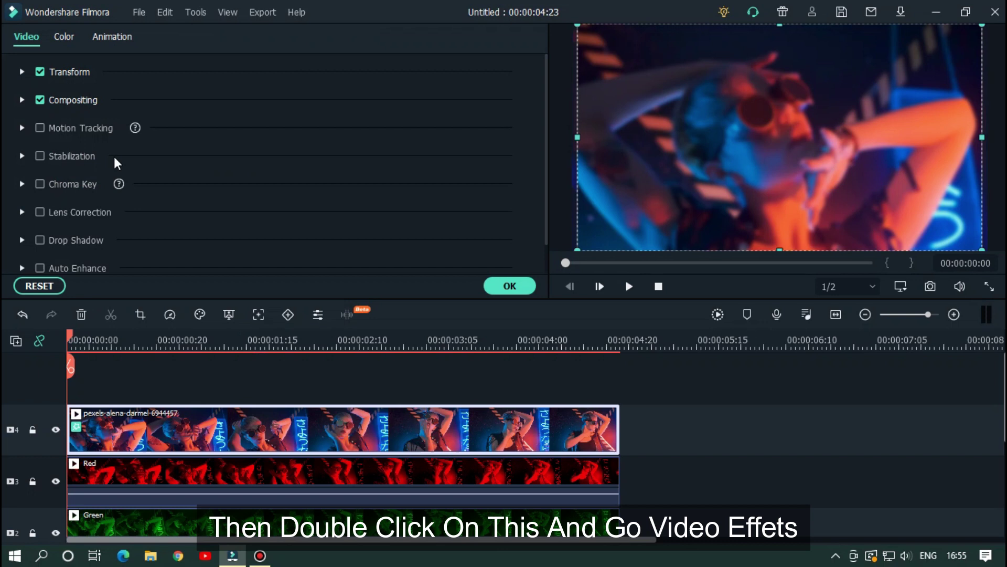
{"action": "scroll", "coordinate": [114, 156], "scroll_direction": "down", "scroll_amount": 1}
{"action": "left_click", "coordinate": [22, 263]}
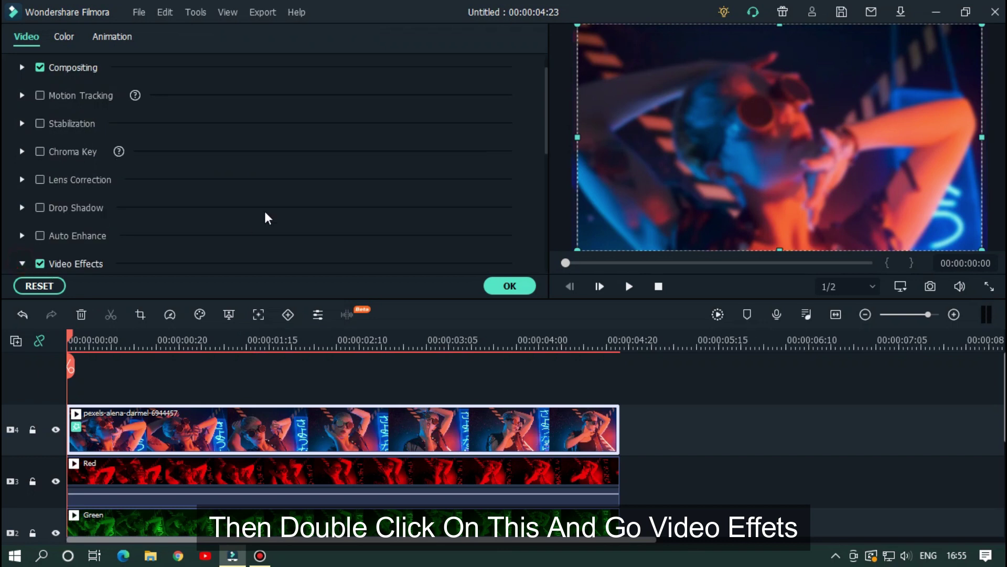
{"action": "scroll", "coordinate": [315, 162], "scroll_direction": "down", "scroll_amount": 3}
{"action": "left_click", "coordinate": [419, 188]}
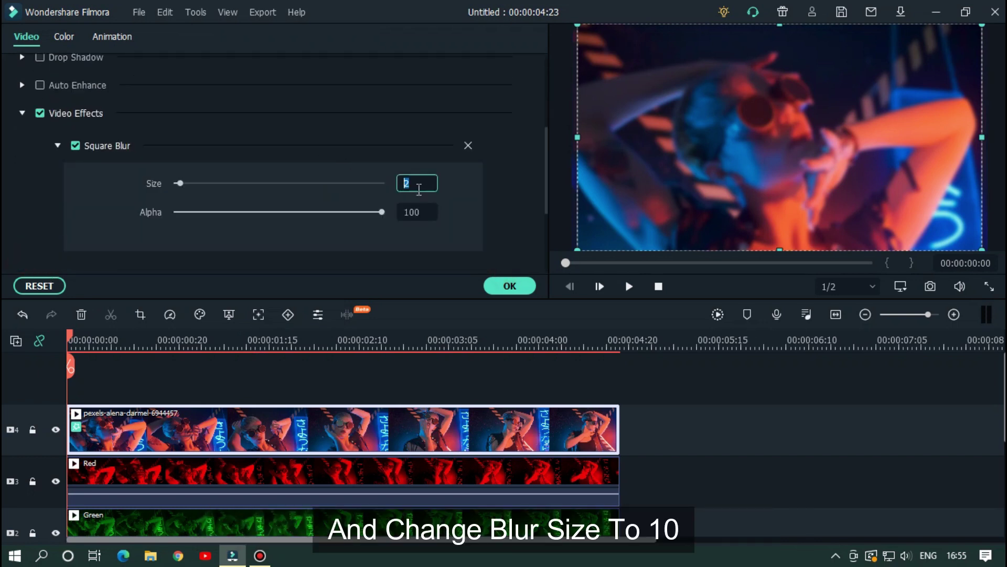
{"action": "type", "text": "10"}
{"action": "key", "text": "Return"}
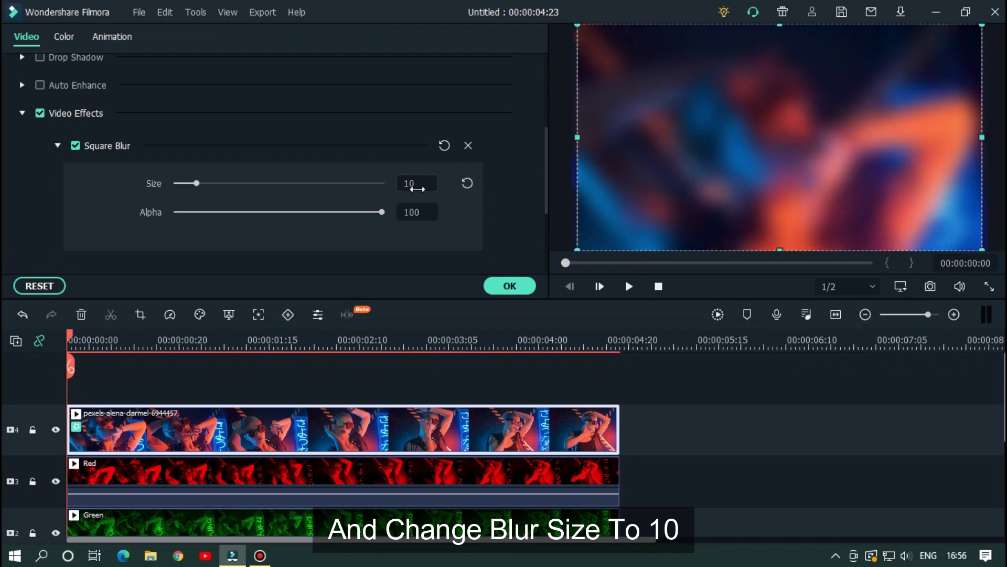
{"action": "scroll", "coordinate": [272, 163], "scroll_direction": "up", "scroll_amount": 4}
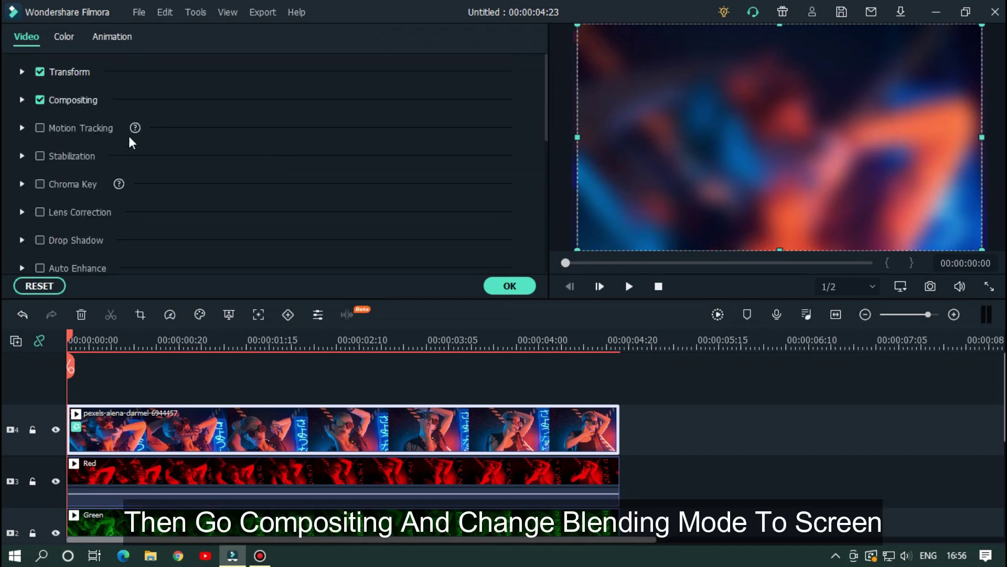
{"action": "left_click", "coordinate": [21, 101]}
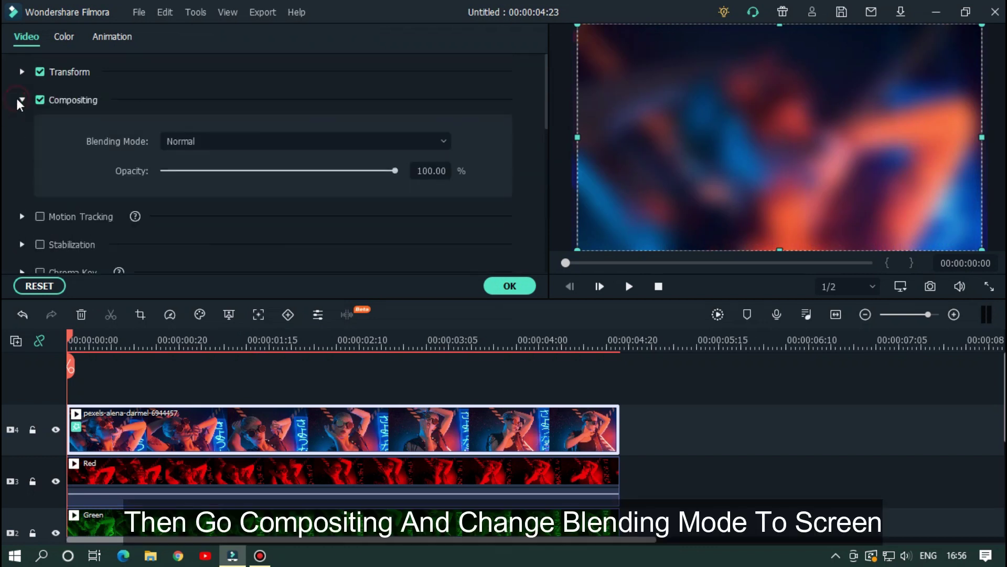
{"action": "left_click", "coordinate": [250, 143]}
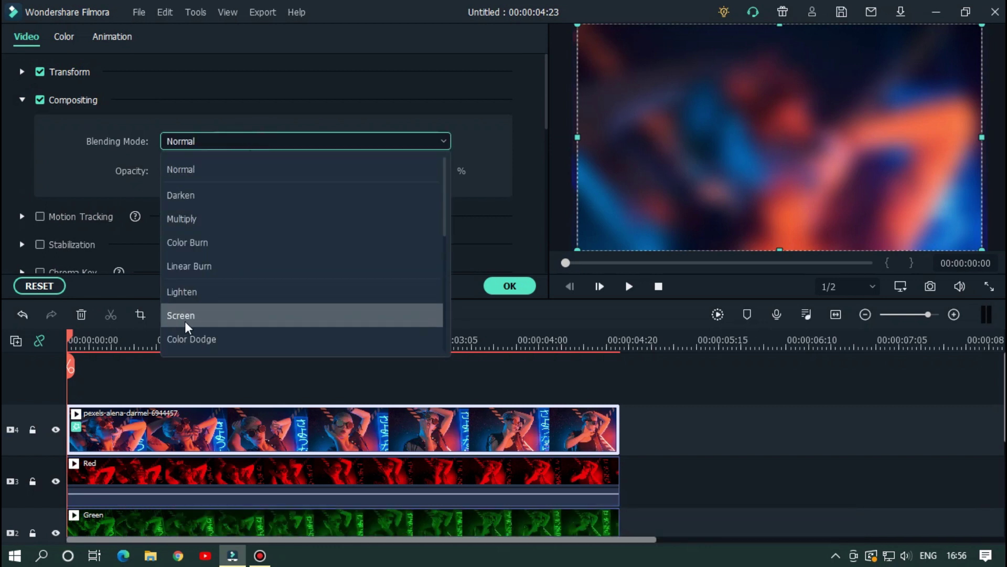
{"action": "left_click", "coordinate": [224, 316]}
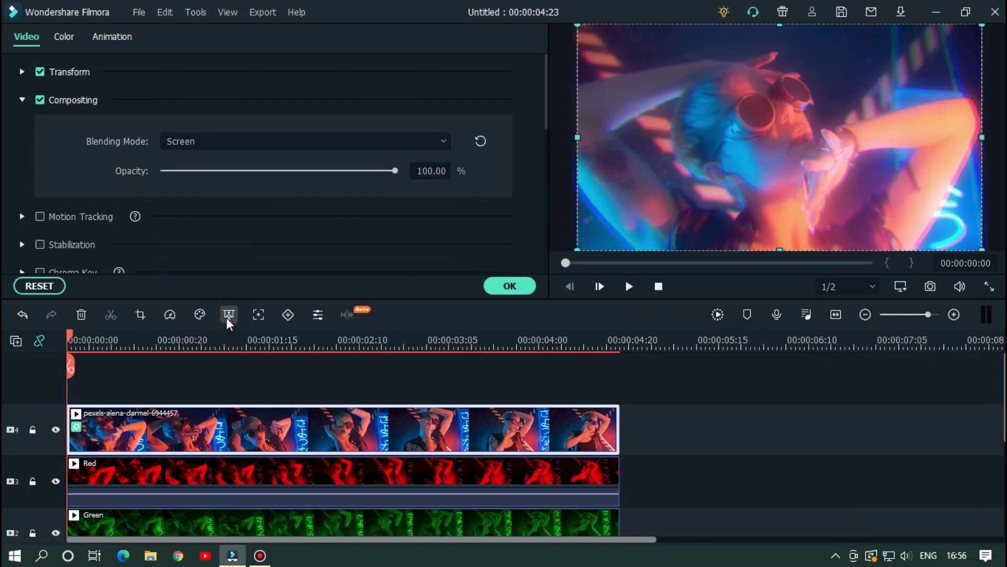
{"action": "left_click", "coordinate": [403, 390]}
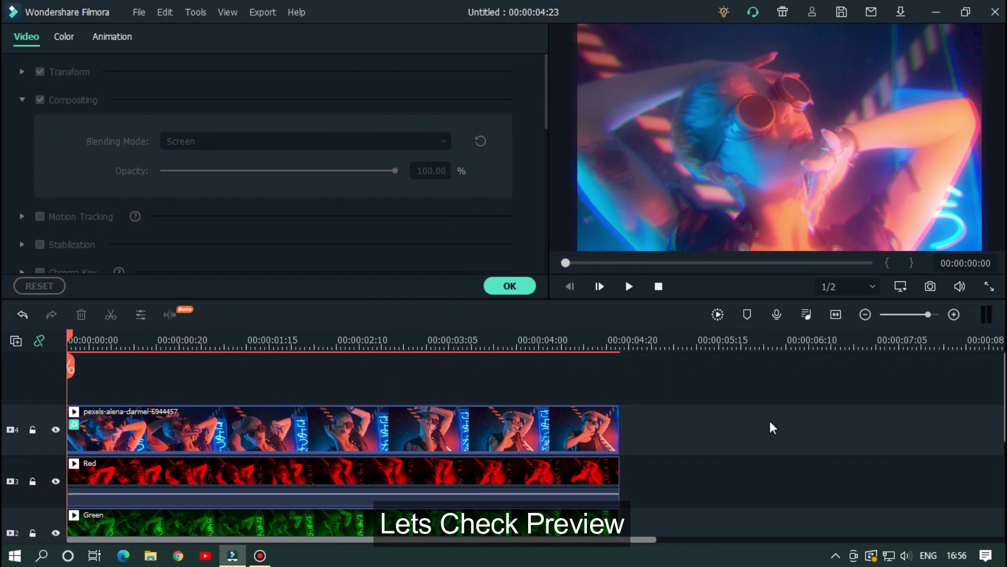
{"action": "key", "text": "space"}
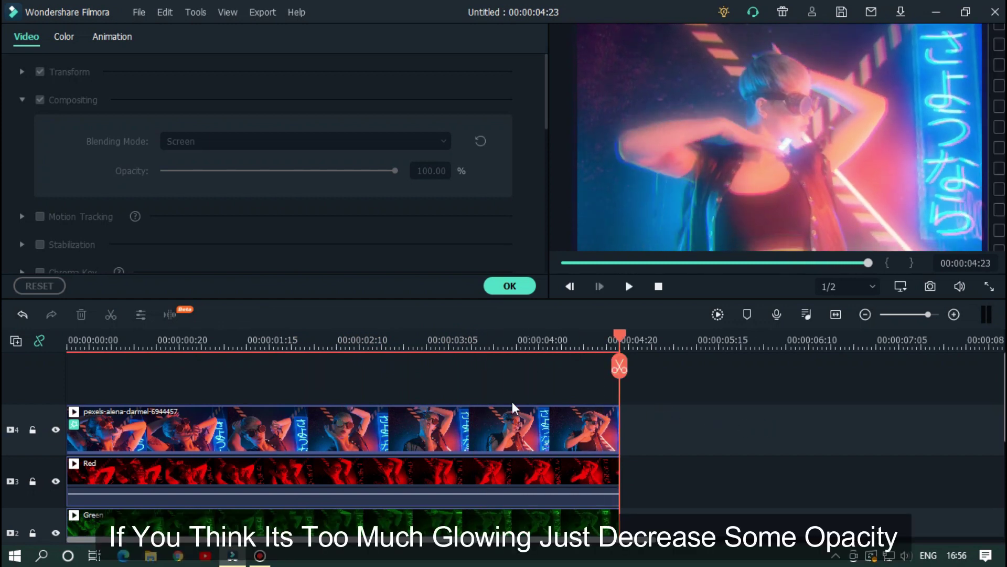
- Set the top pexels clip's opacity to 80% and replay the preview
{"action": "left_click", "coordinate": [492, 426]}
{"action": "left_click", "coordinate": [433, 164]}
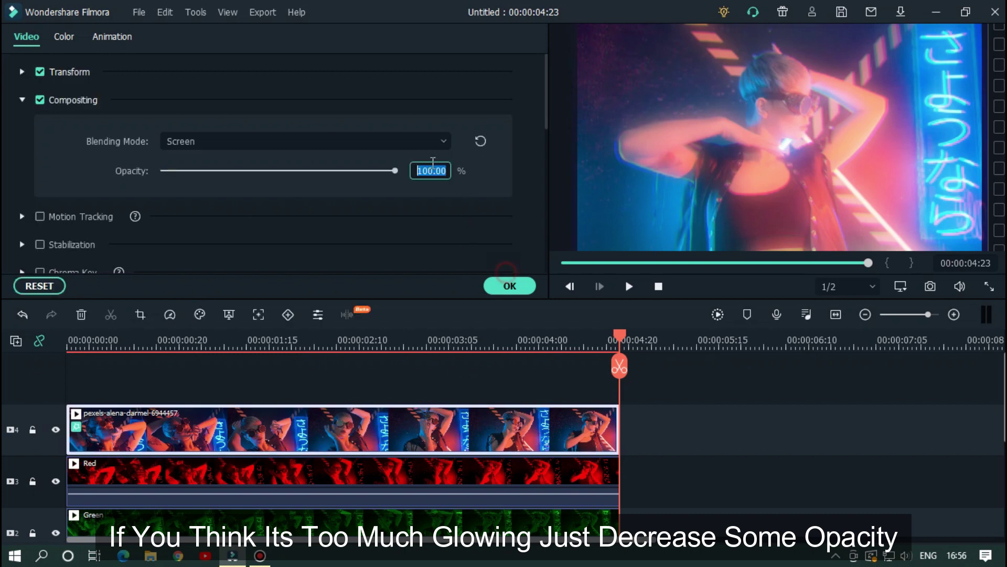
{"action": "type", "text": "8"}
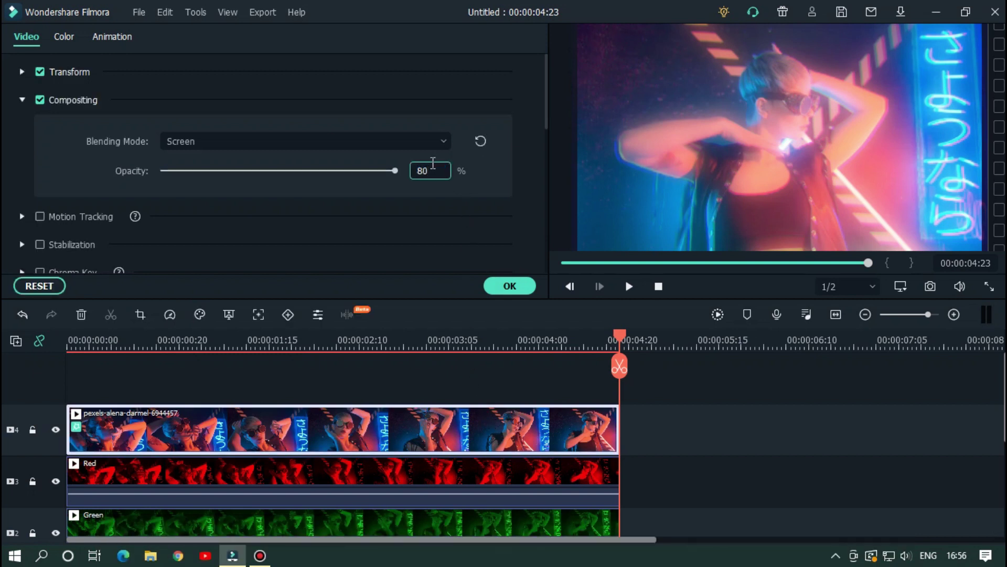
{"action": "type", "text": "0"}
{"action": "key", "text": "Return"}
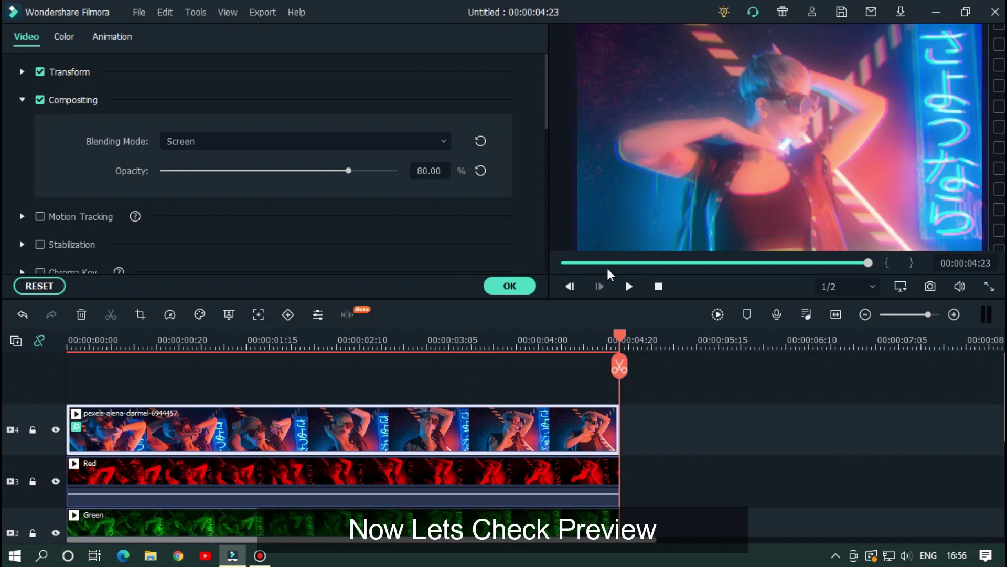
{"action": "key", "text": "space"}
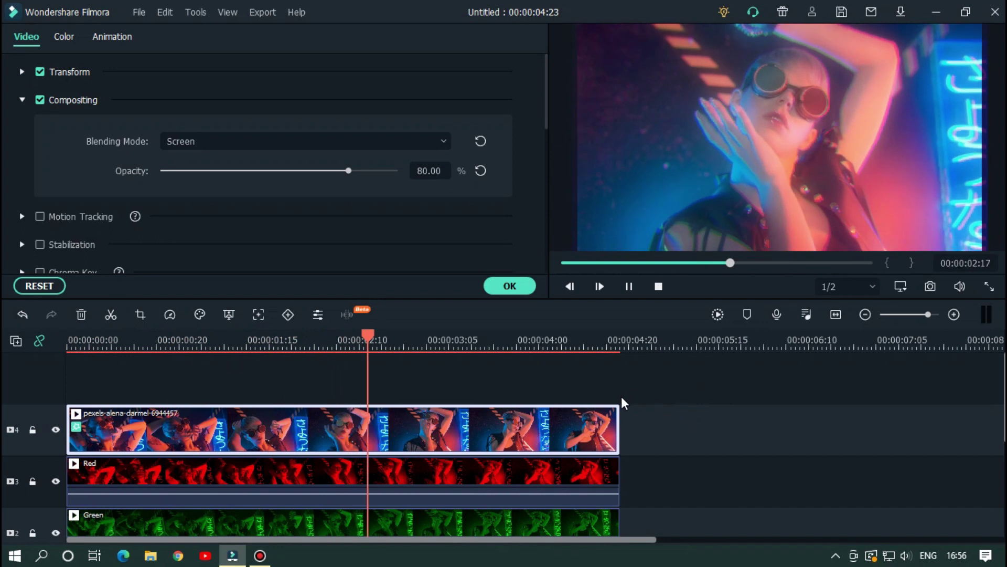
- Confirm the clip settings, then export the layered glow edit as MP4 named Blur Part
{"action": "left_click", "coordinate": [510, 288]}
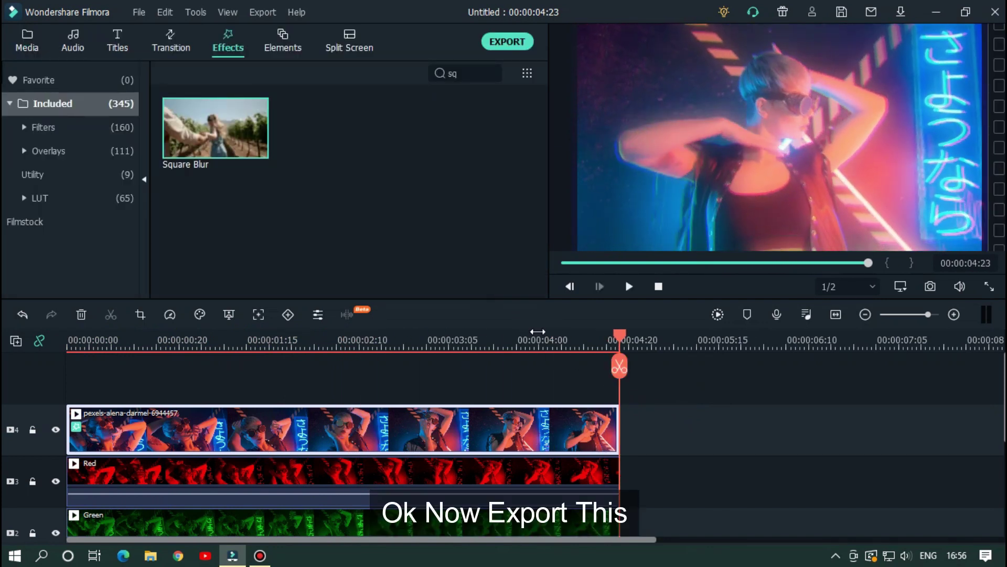
{"action": "left_click", "coordinate": [500, 42]}
{"action": "left_click_drag", "start_coordinate": [600, 118], "coordinate": [451, 108]}
{"action": "type", "text": "Blur Part"}
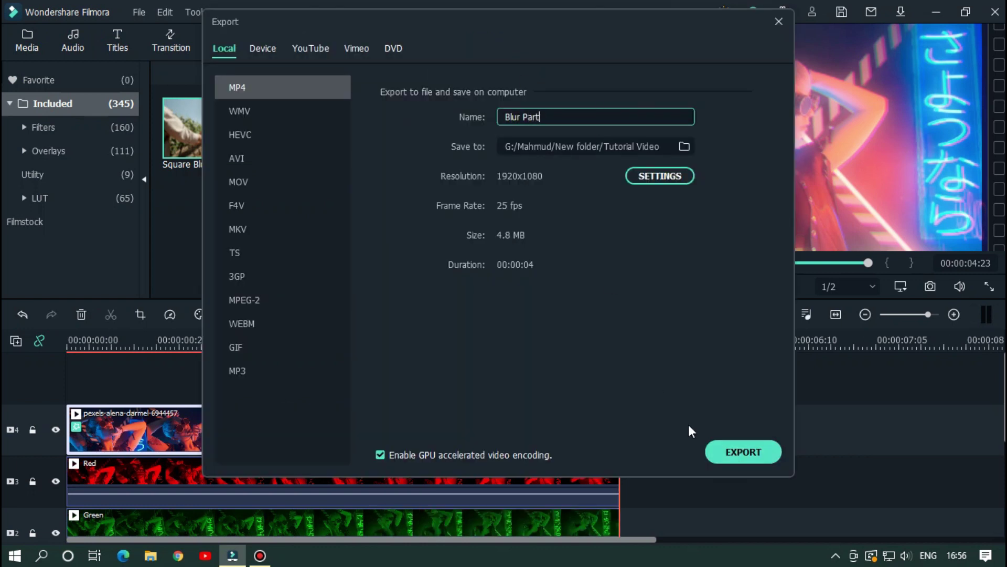
{"action": "left_click", "coordinate": [732, 450]}
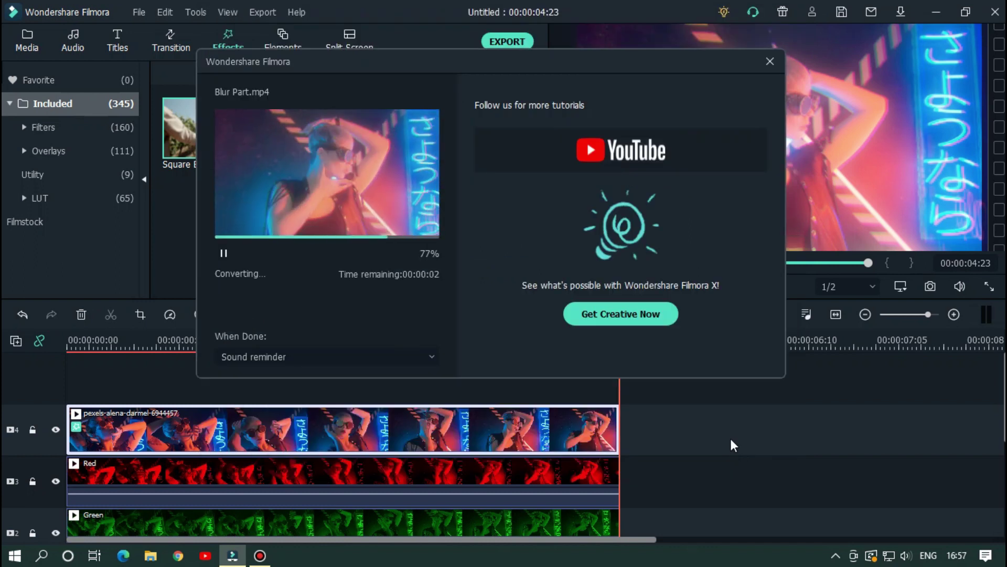
{"action": "left_click", "coordinate": [387, 351]}
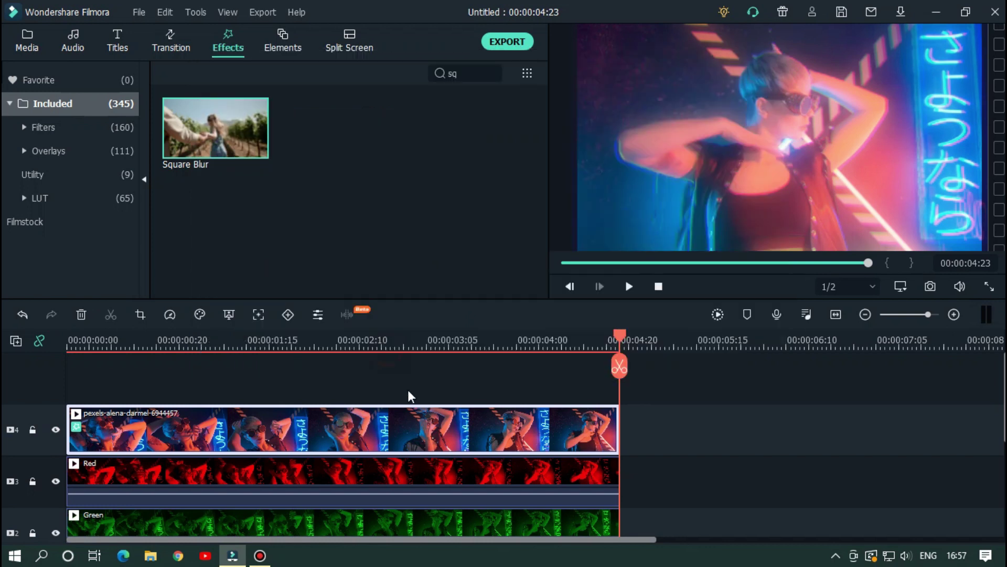
- Select all the stacked clips on the timeline and delete them
{"action": "left_click", "coordinate": [39, 48]}
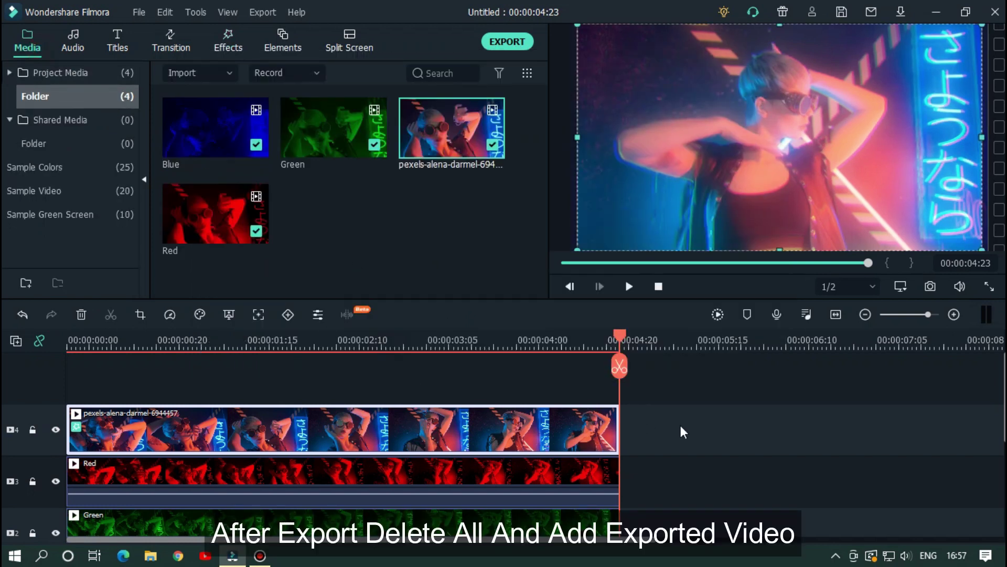
{"action": "scroll", "coordinate": [681, 425], "scroll_direction": "down", "scroll_amount": 2}
{"action": "left_click_drag", "start_coordinate": [683, 490], "coordinate": [537, 357]}
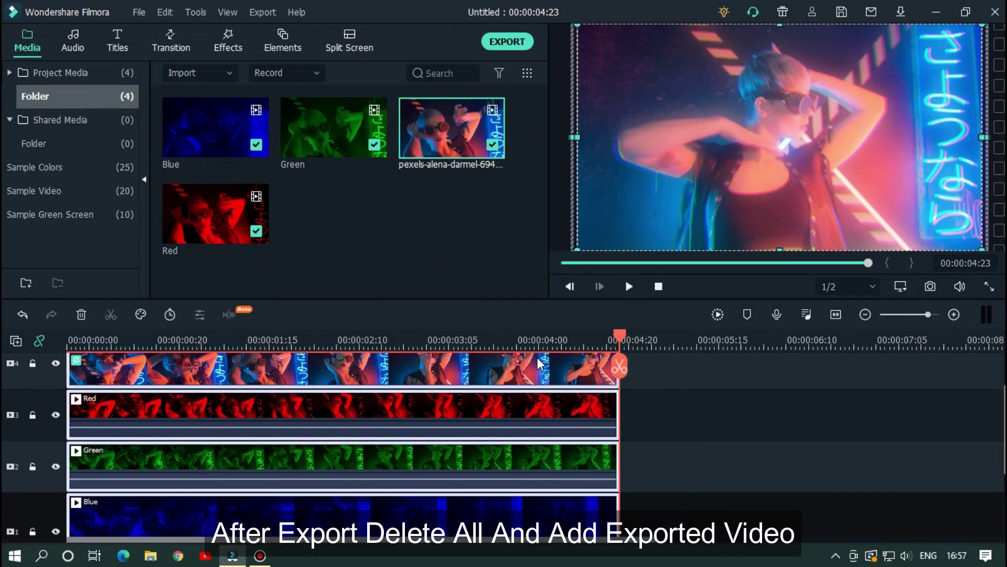
{"action": "key", "text": "Delete"}
- Import Blur Part.mp4 into the media library and place it on Track 1
{"action": "double_click", "coordinate": [360, 219]}
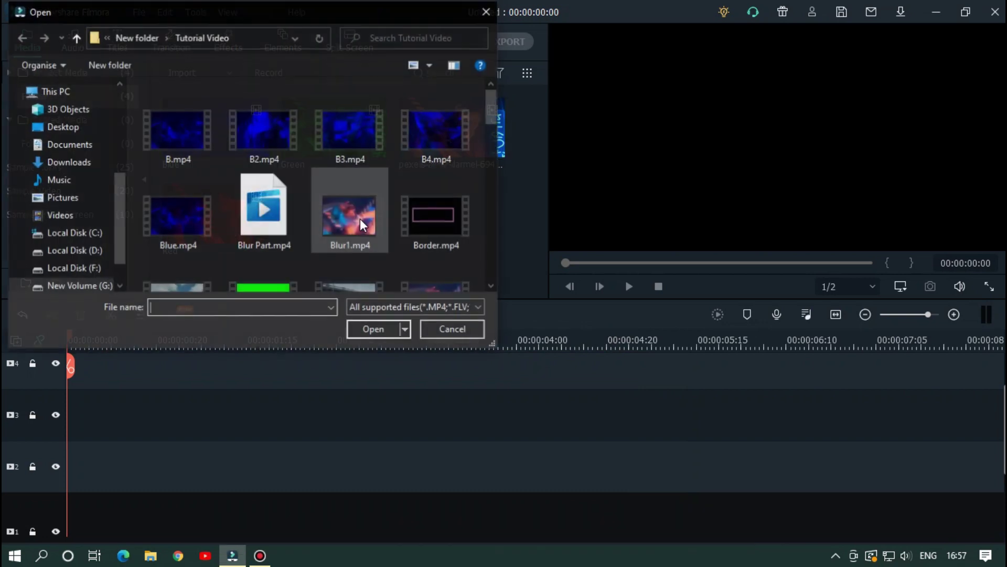
{"action": "left_click", "coordinate": [259, 228]}
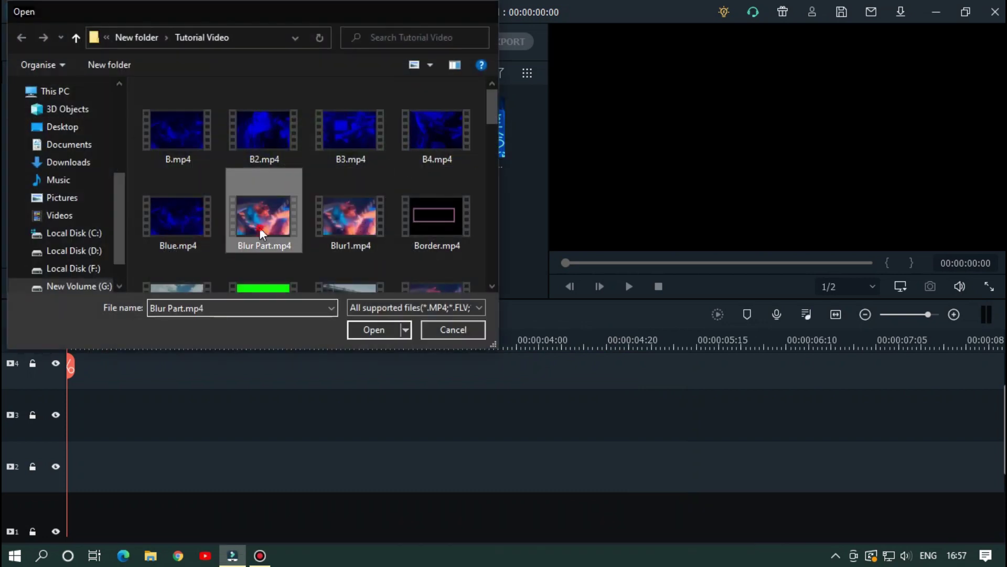
{"action": "double_click", "coordinate": [259, 227]}
{"action": "scroll", "coordinate": [388, 473], "scroll_direction": "down", "scroll_amount": 1}
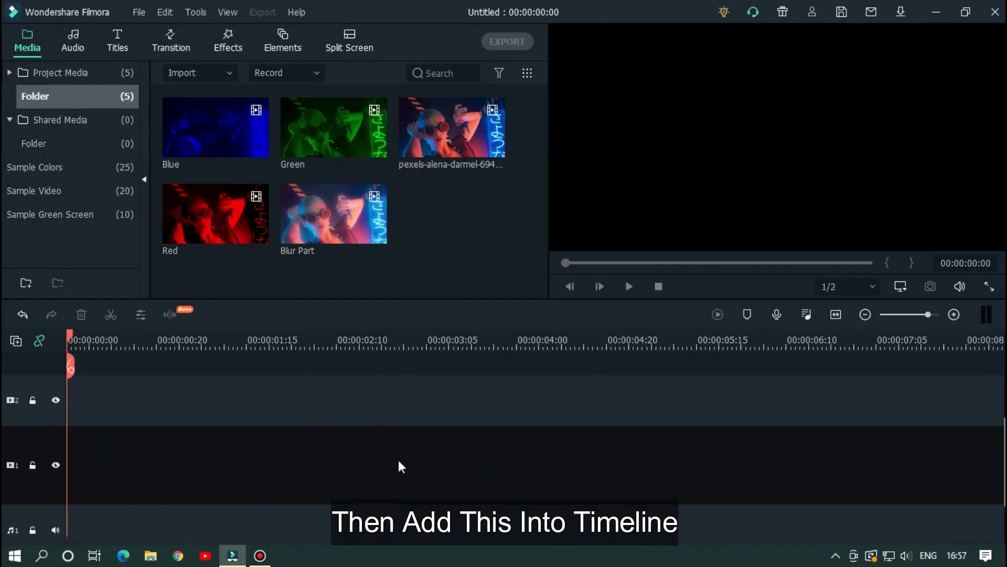
{"action": "left_click_drag", "start_coordinate": [337, 254], "coordinate": [64, 477]}
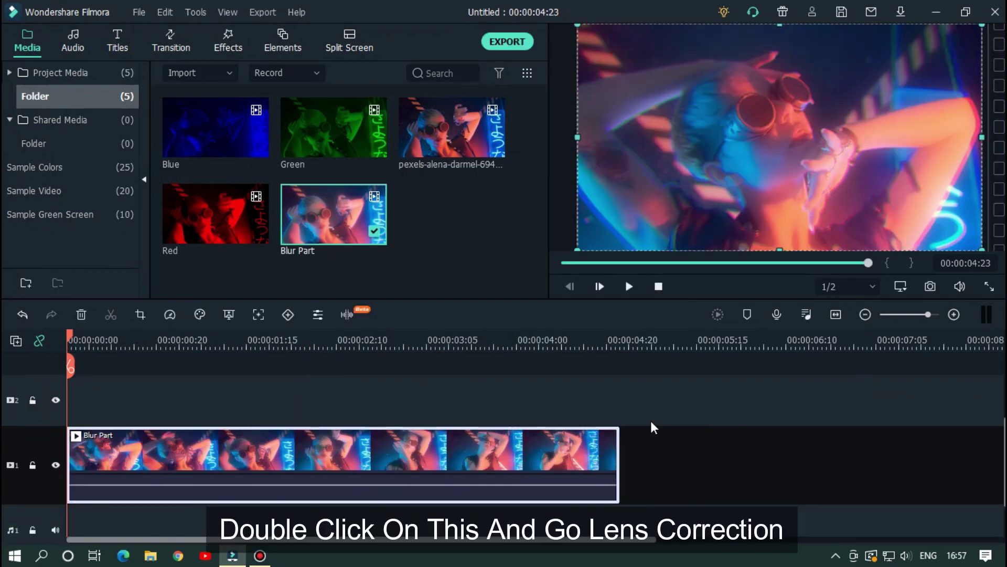
- Enable Lens Correction on Blur Part using the GoPro Hero 7 profile at adjust level -100
{"action": "double_click", "coordinate": [309, 450]}
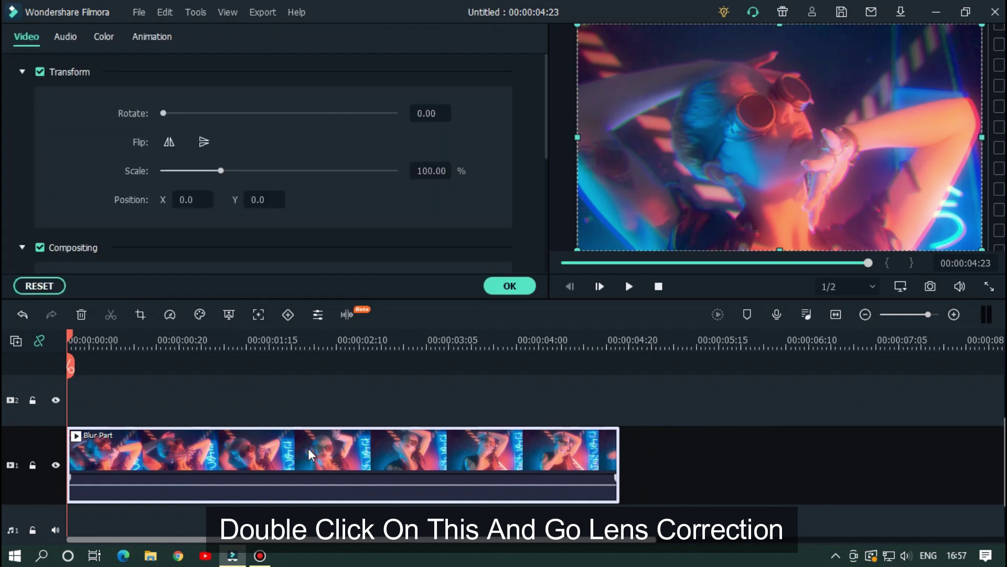
{"action": "left_click", "coordinate": [19, 71]}
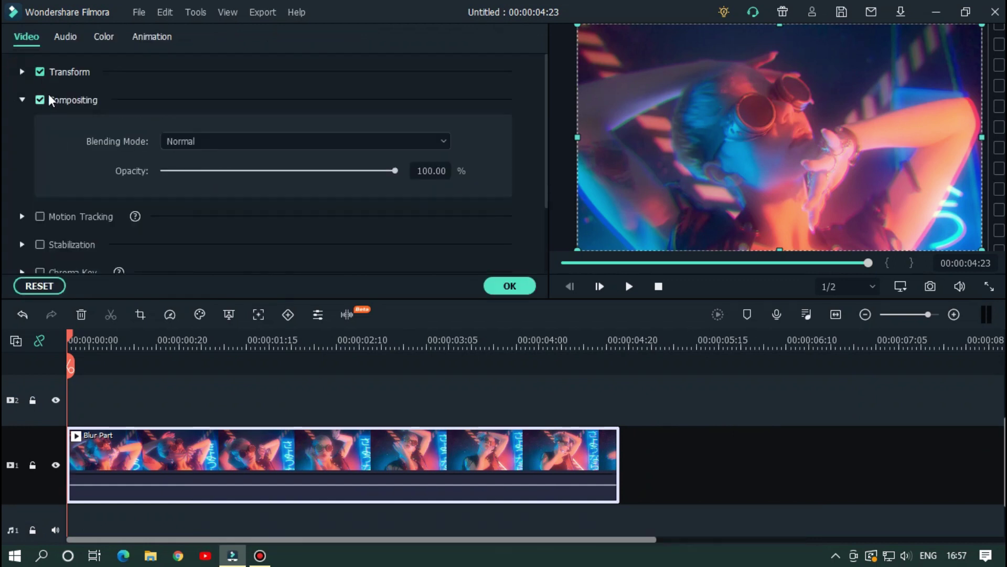
{"action": "left_click", "coordinate": [23, 101]}
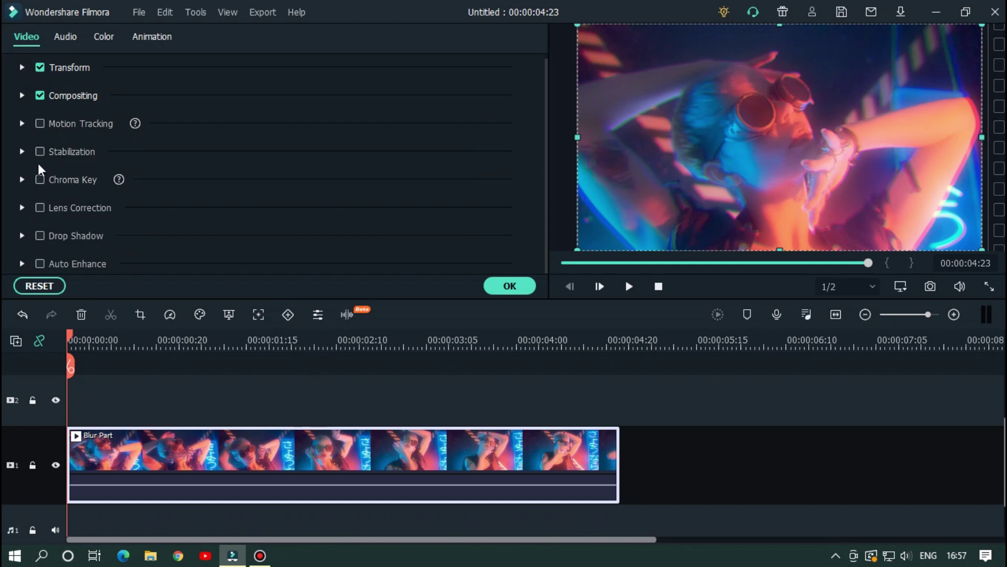
{"action": "left_click", "coordinate": [39, 208]}
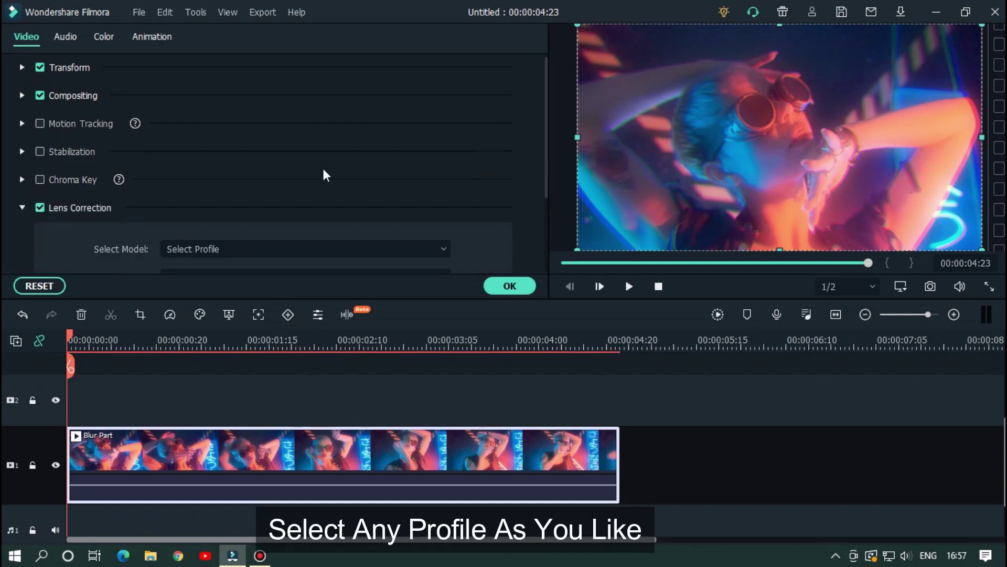
{"action": "scroll", "coordinate": [330, 168], "scroll_direction": "down", "scroll_amount": 2}
{"action": "left_click", "coordinate": [201, 174]}
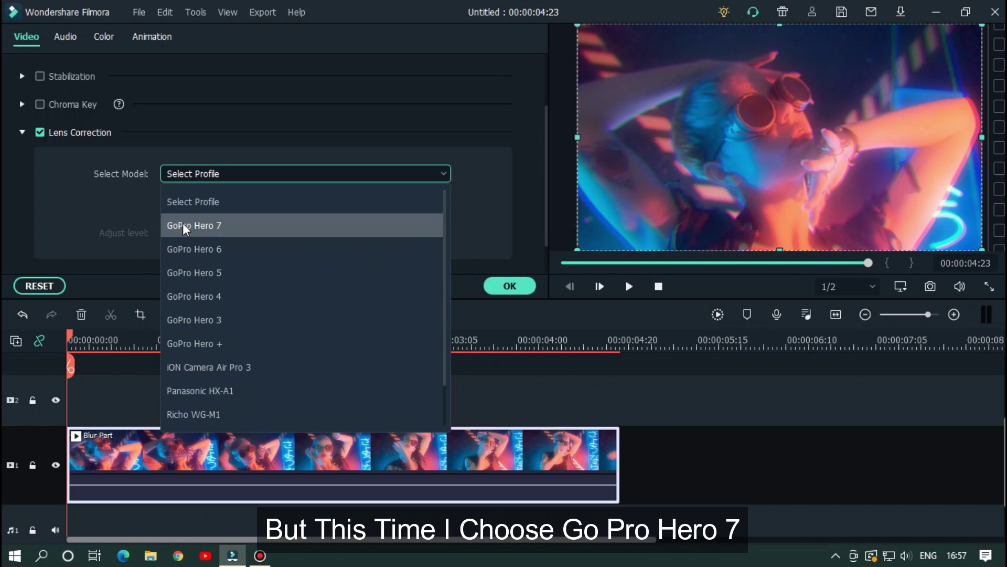
{"action": "left_click", "coordinate": [215, 228]}
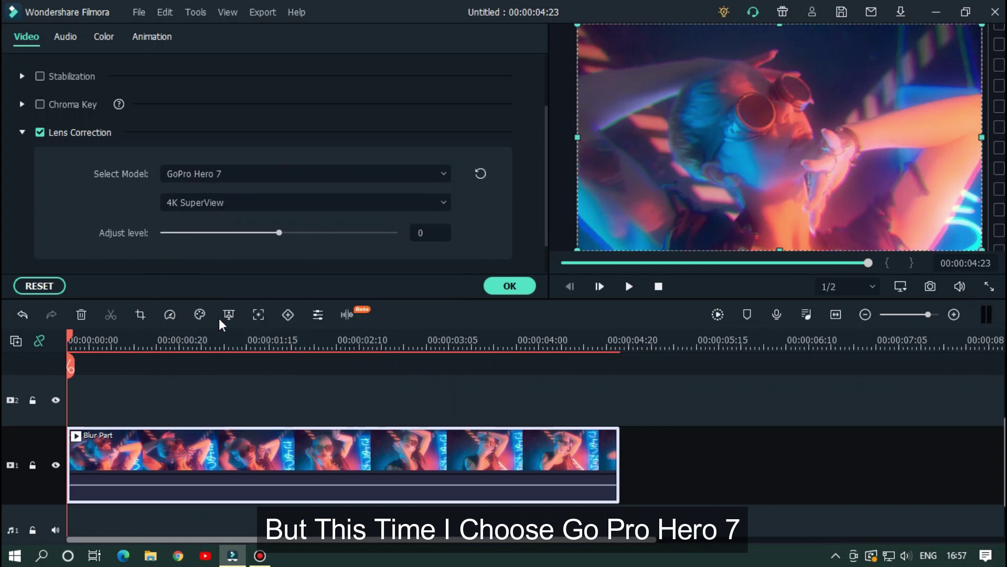
{"action": "left_click_drag", "start_coordinate": [278, 231], "coordinate": [243, 234]}
{"action": "left_click_drag", "start_coordinate": [320, 235], "coordinate": [137, 238]}
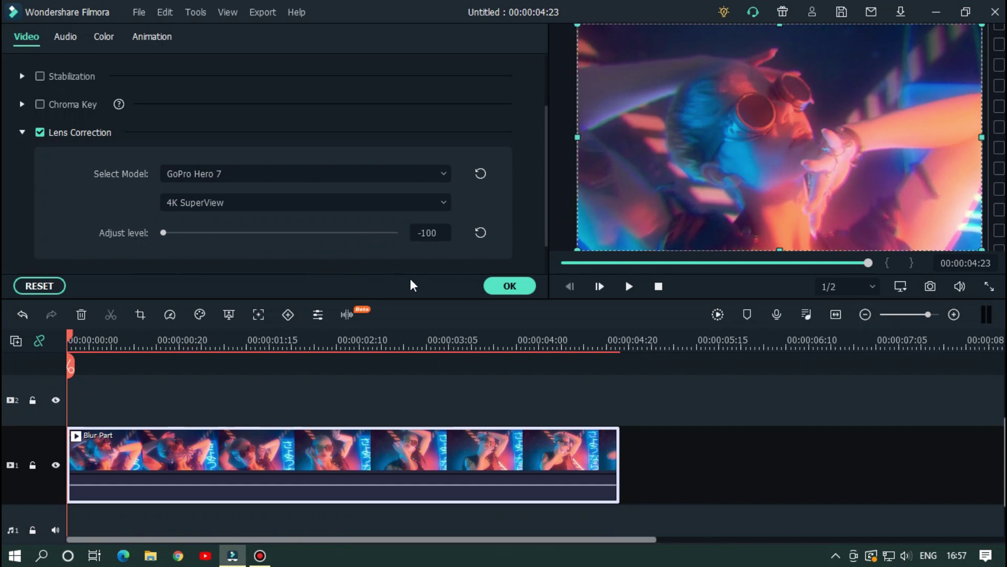
{"action": "left_click", "coordinate": [509, 286]}
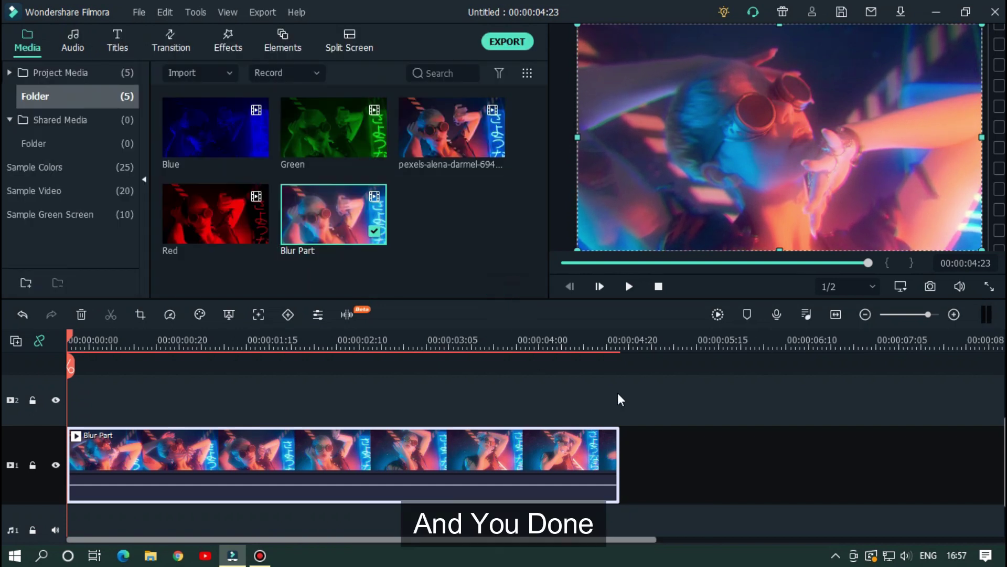
{"action": "key", "text": "space"}
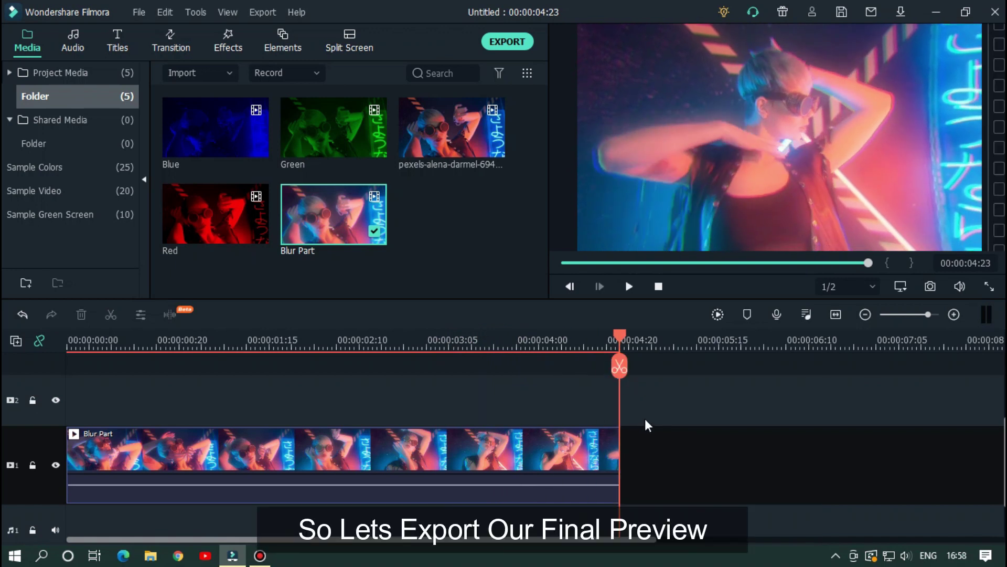
- Set up the MP4 export at 1920x1080, 25 fps, with the file name Final
{"action": "left_click", "coordinate": [508, 42]}
{"action": "left_click_drag", "start_coordinate": [580, 124], "coordinate": [455, 117]}
{"action": "type", "text": "Final"}
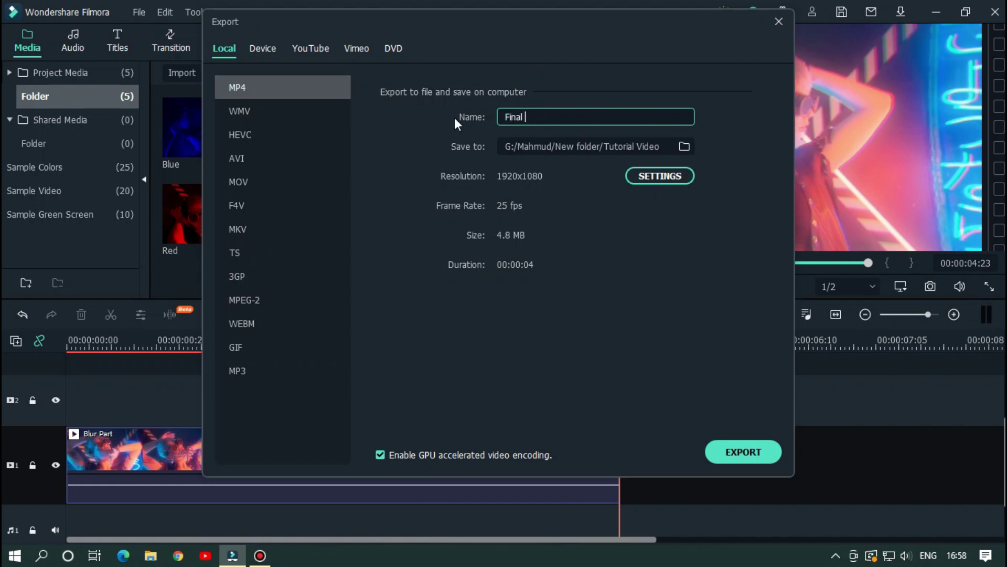